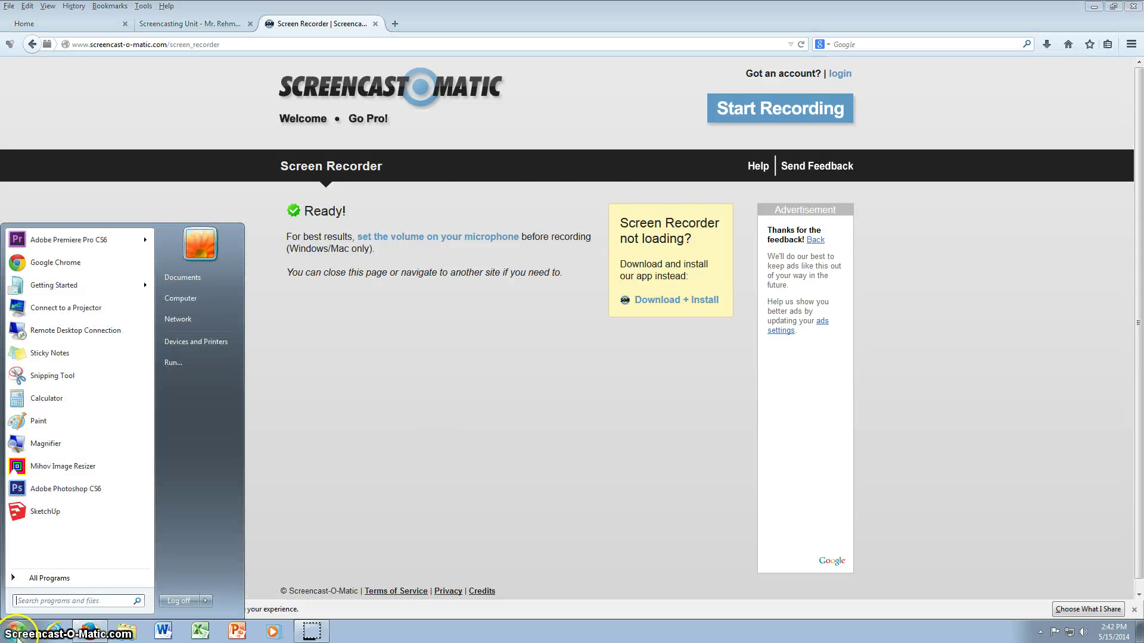
# Launch Premiere Pro CS6 and create a new Untitled project, overwriting the old one, with default Sequence 01
pyautogui.click(74, 242)
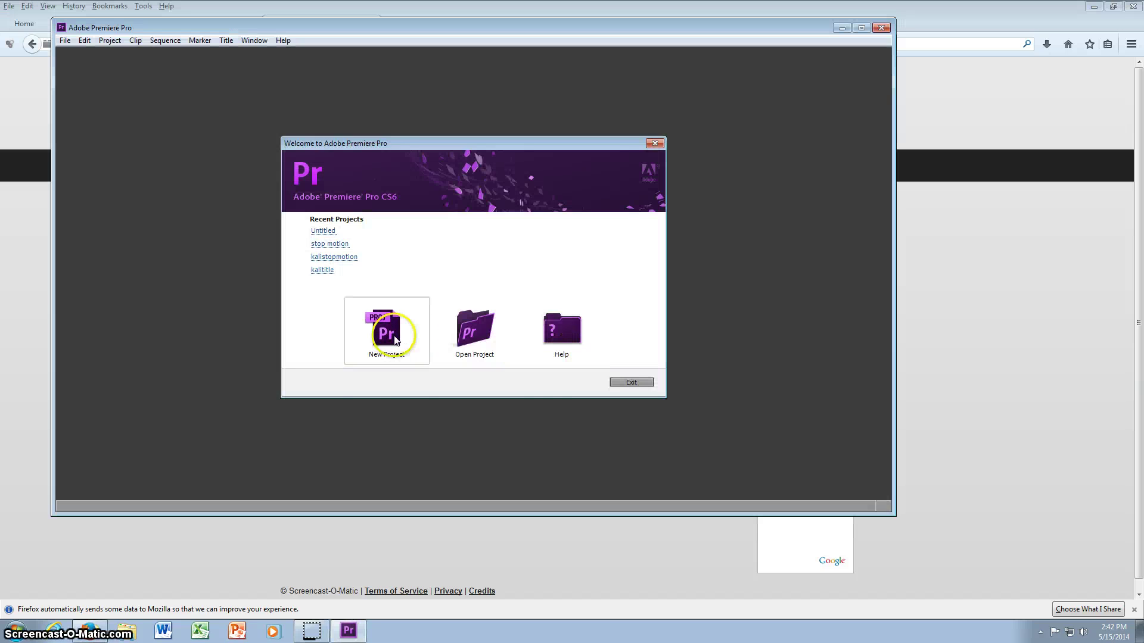
pyautogui.click(384, 331)
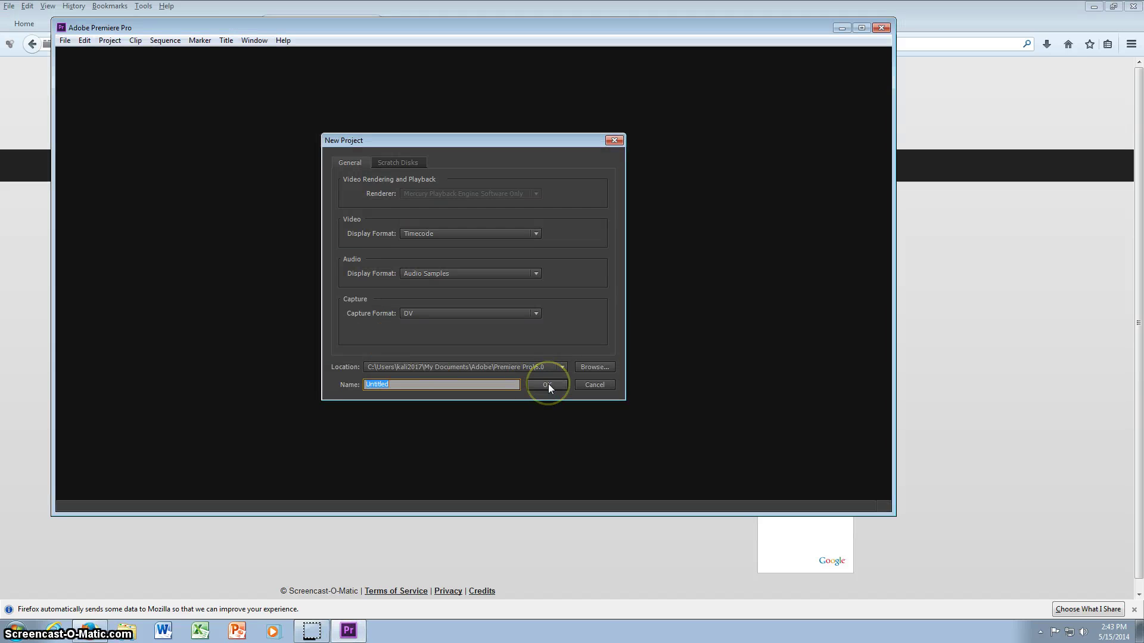
pyautogui.click(547, 385)
pyautogui.click(510, 283)
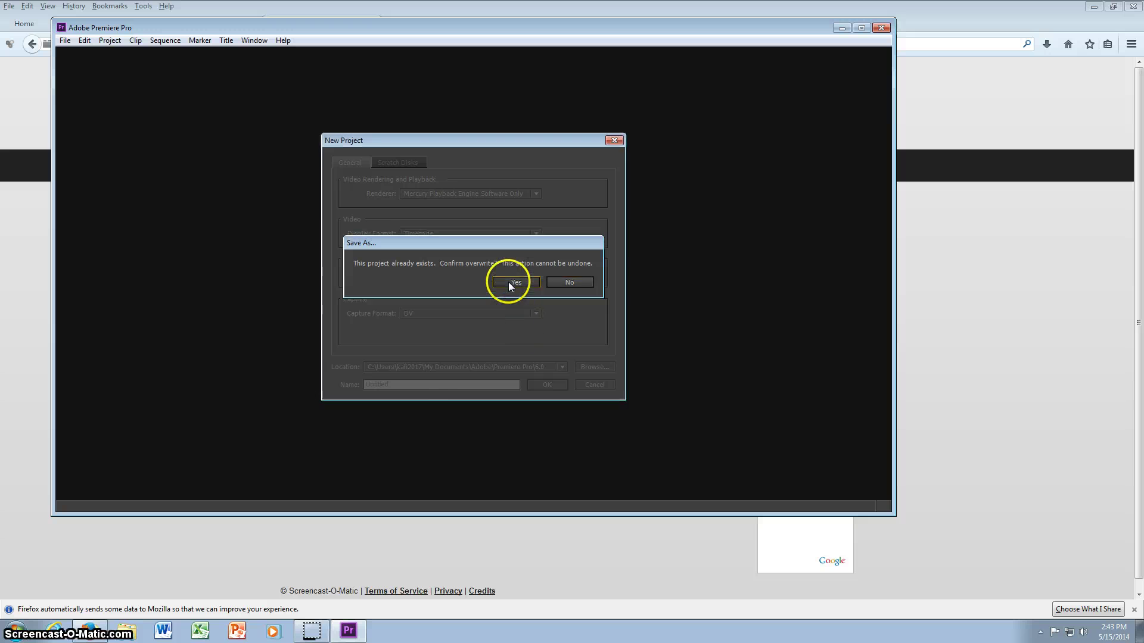
pyautogui.click(560, 463)
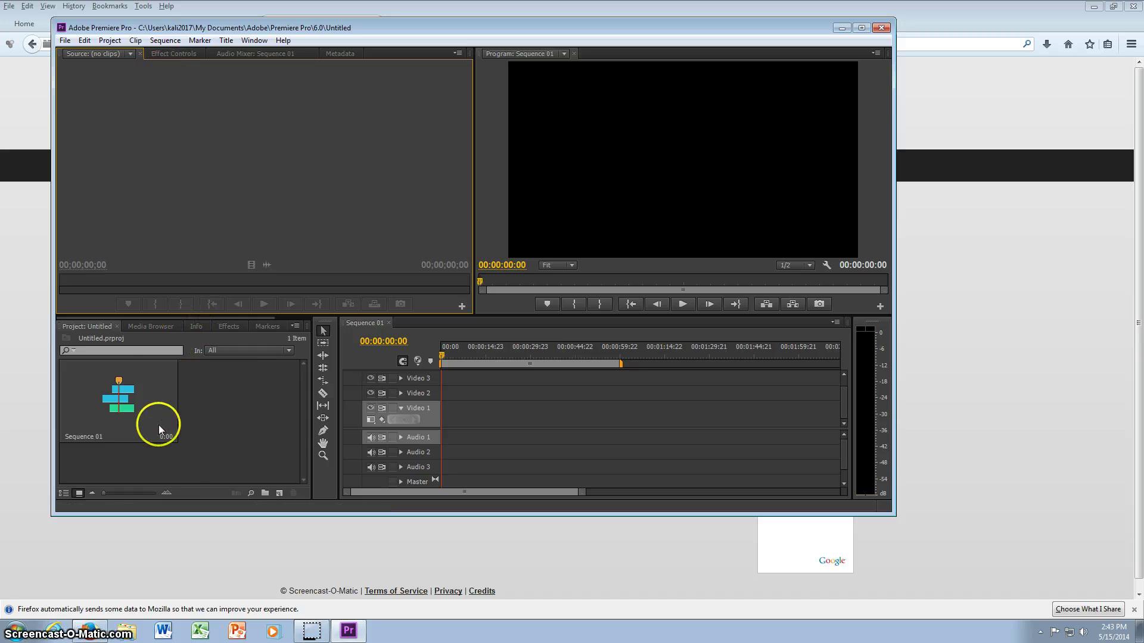
# Import the photos from mini-111 onward plus Sequence 03.mp4, 364 items in all
pyautogui.click(65, 41)
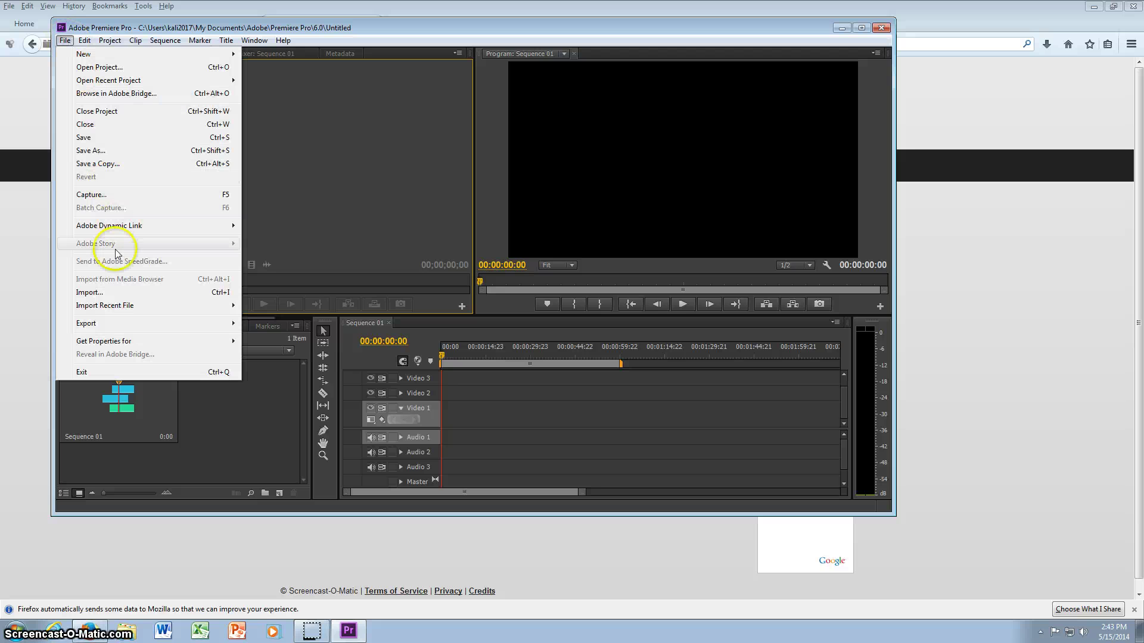
pyautogui.click(116, 295)
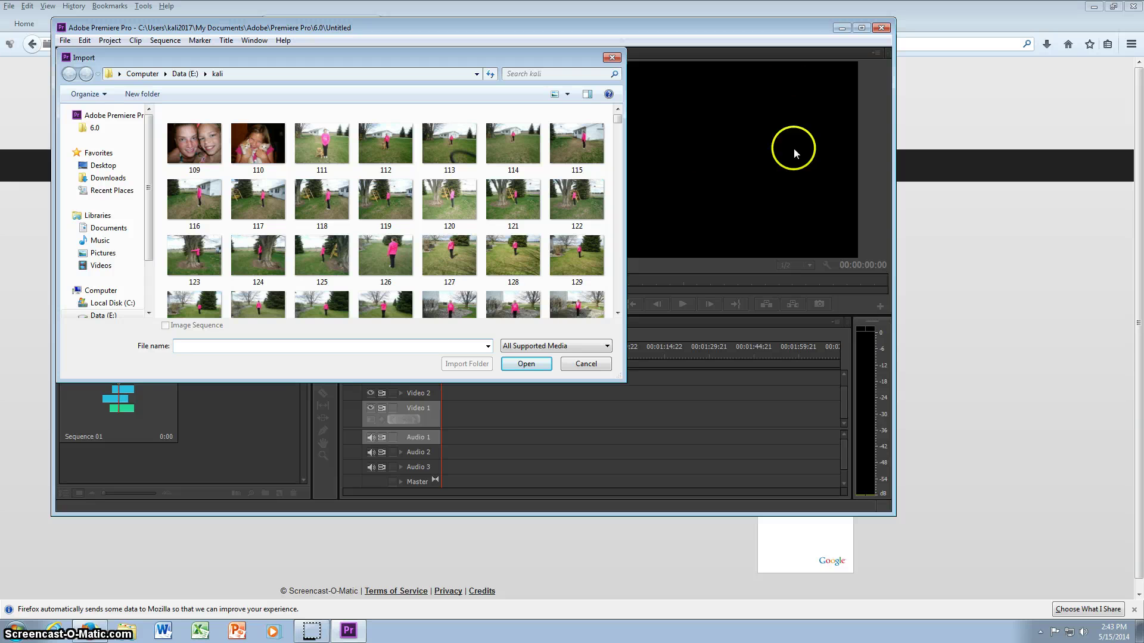
pyautogui.moveTo(618, 115); pyautogui.dragTo(620, 209)
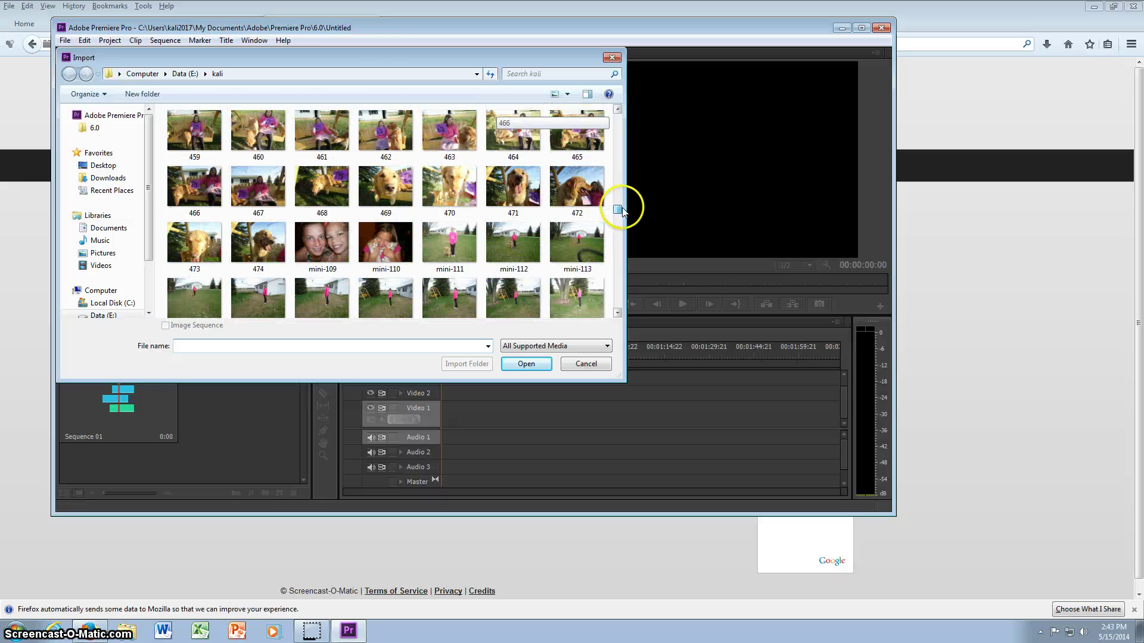
pyautogui.click(450, 238)
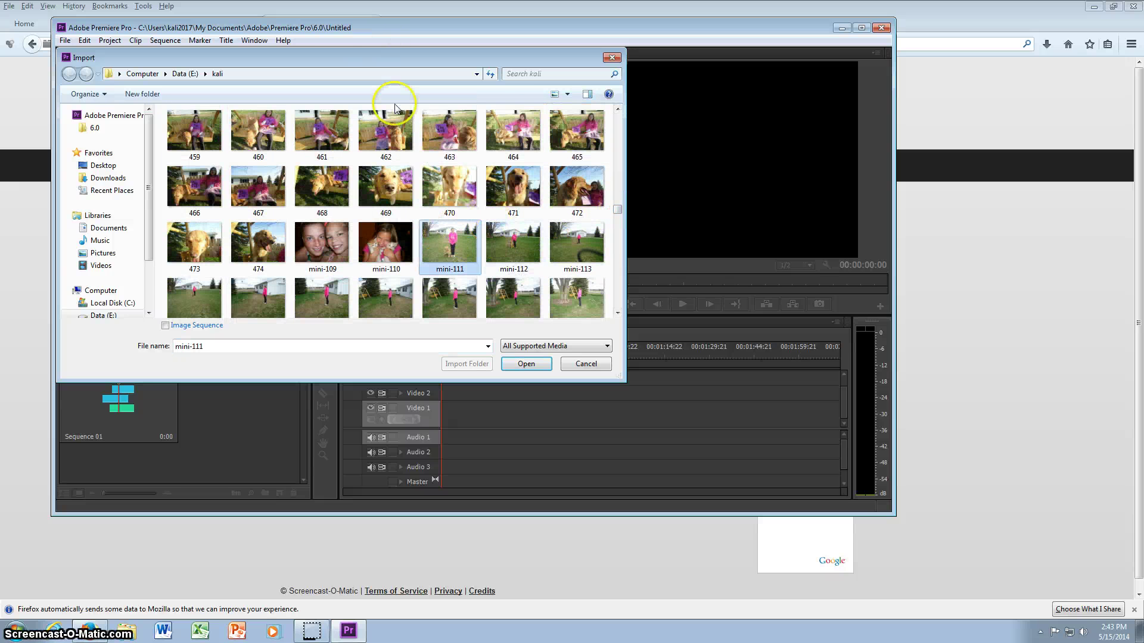
pyautogui.hotkey('shift', 'Right')
pyautogui.hotkey('shift', 'Right')
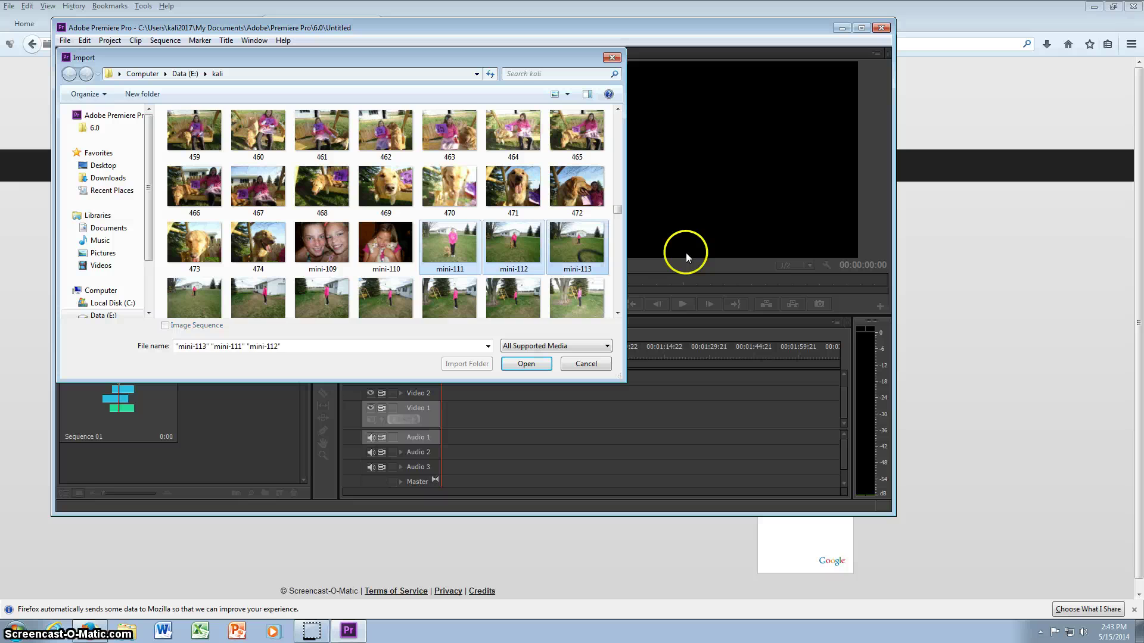
pyautogui.hotkey('shift', 'Down')
pyautogui.hotkey('shift', 'Down')
pyautogui.hotkey('shift', 'Down')
pyautogui.hotkey('shift', 'Down')
pyautogui.hotkey('shift', 'Down')
pyautogui.hotkey('shift', 'Down')
pyautogui.hotkey('shift', 'Down')
pyautogui.hotkey('shift', 'Down')
pyautogui.hotkey('shift', 'Down')
pyautogui.hotkey('shift', 'Down')
pyautogui.hotkey('shift', 'Down')
pyautogui.hotkey('shift', 'Down')
pyautogui.hotkey('shift', 'Down')
pyautogui.hotkey('shift', 'Down')
pyautogui.hotkey('shift', 'Down')
pyautogui.hotkey('shift', 'Down')
pyautogui.hotkey('shift', 'Down')
pyautogui.hotkey('shift', 'Down')
pyautogui.hotkey('shift', 'Down')
pyautogui.hotkey('shift', 'Down')
pyautogui.hotkey('shift', 'Down')
pyautogui.hotkey('shift', 'Down')
pyautogui.hotkey('shift', 'Down')
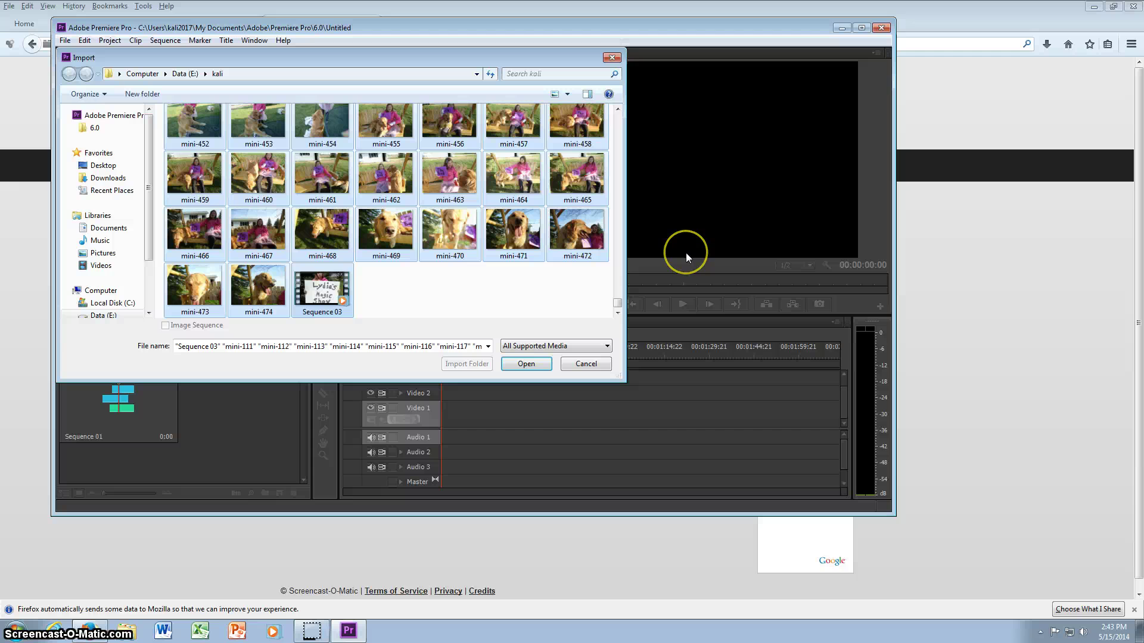
pyautogui.click(534, 370)
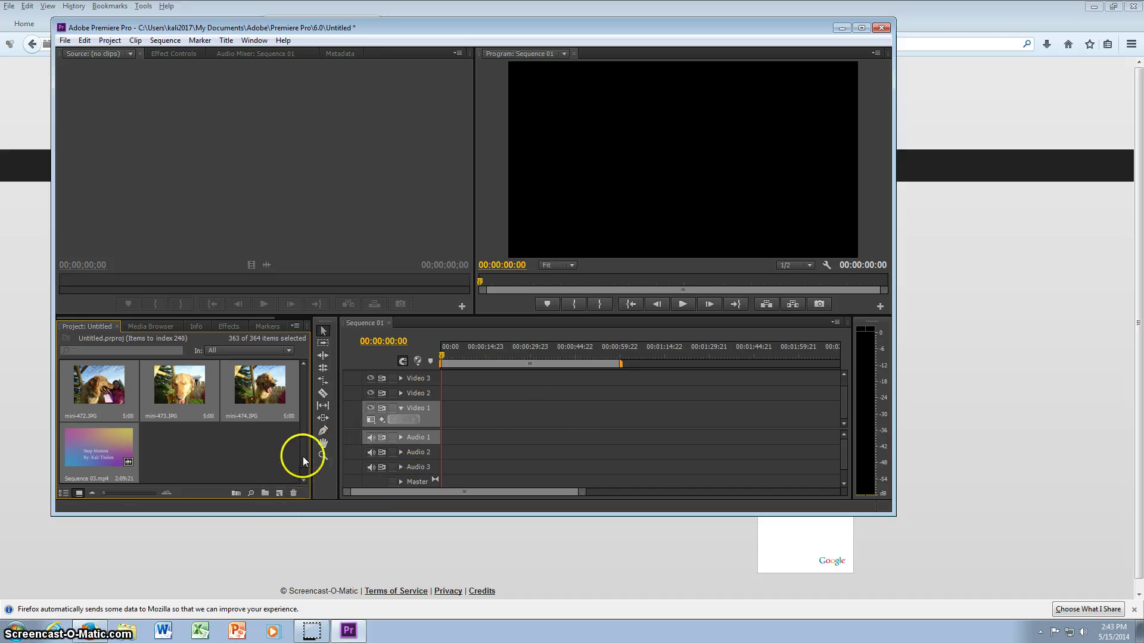
# Select mini-111 through the last photo in the Project panel and place them on Video 1
pyautogui.moveTo(304, 460); pyautogui.dragTo(306, 360)
pyautogui.click(196, 377)
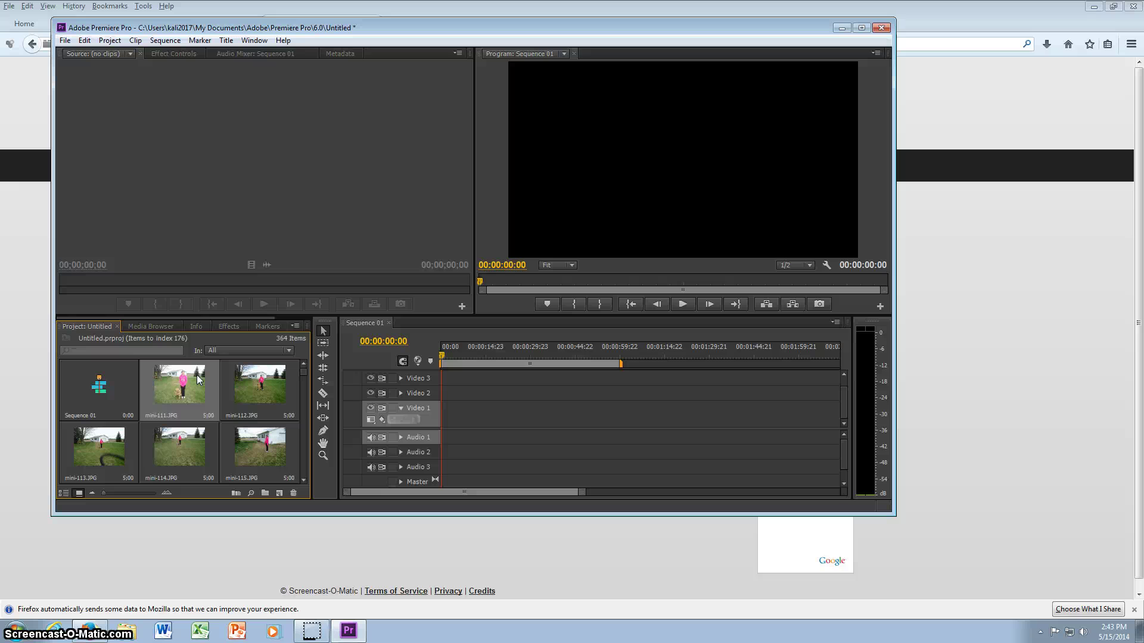
pyautogui.hotkey('shift', 'Right')
pyautogui.hotkey('shift', 'Down')
pyautogui.hotkey('shift', 'Down')
pyautogui.hotkey('shift', 'Down')
pyautogui.hotkey('shift', 'Down')
pyautogui.hotkey('shift', 'Down')
pyautogui.hotkey('shift', 'Down')
pyautogui.hotkey('shift', 'Down')
pyautogui.hotkey('shift', 'Down')
pyautogui.hotkey('shift', 'Down')
pyautogui.hotkey('shift', 'Down')
pyautogui.hotkey('shift', 'Down')
pyautogui.hotkey('shift', 'Down')
pyautogui.hotkey('shift', 'Down')
pyautogui.hotkey('shift', 'Down')
pyautogui.hotkey('shift', 'Down')
pyautogui.hotkey('shift', 'Down')
pyautogui.hotkey('shift', 'Down')
pyautogui.hotkey('shift', 'Down')
pyautogui.hotkey('shift', 'Down')
pyautogui.hotkey('shift', 'Down')
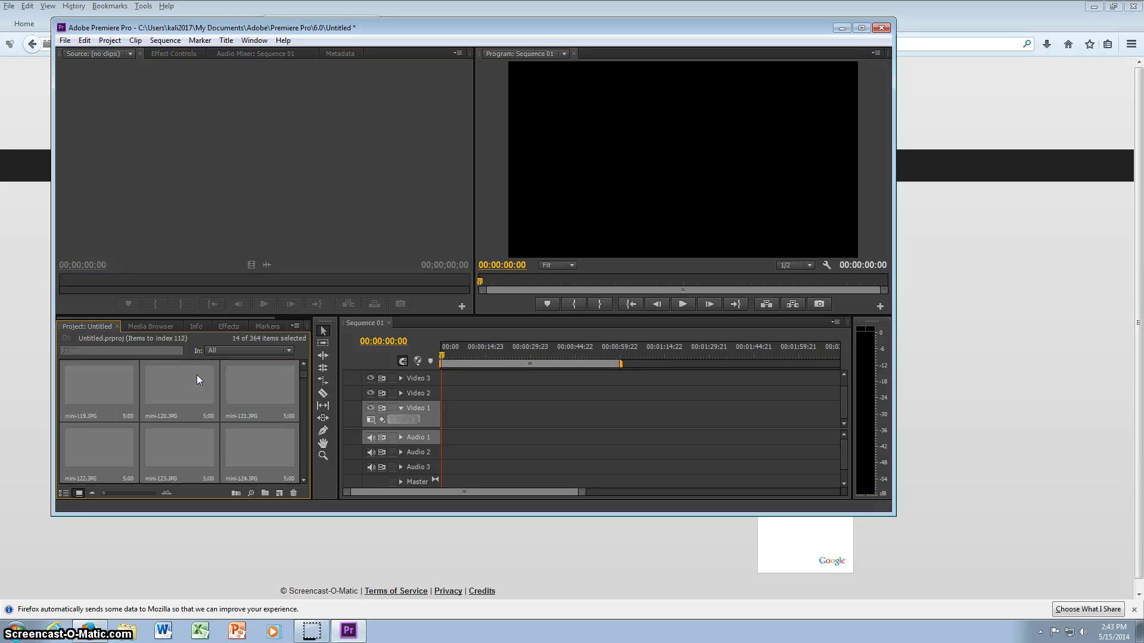
pyautogui.hotkey('shift', 'Down')
pyautogui.hotkey('shift', 'Down')
pyautogui.hotkey('shift', 'Down')
pyautogui.hotkey('shift', 'Down')
pyautogui.hotkey('shift', 'Down')
pyautogui.hotkey('shift', 'Down')
pyautogui.hotkey('shift', 'Down')
pyautogui.hotkey('shift', 'Down')
pyautogui.hotkey('shift', 'Down')
pyautogui.hotkey('shift', 'Down')
pyautogui.hotkey('shift', 'Down')
pyautogui.hotkey('shift', 'Down')
pyautogui.hotkey('shift', 'Down')
pyautogui.hotkey('shift', 'Down')
pyautogui.hotkey('shift', 'Down')
pyautogui.hotkey('shift', 'Down')
pyautogui.hotkey('shift', 'Down')
pyautogui.hotkey('shift', 'Down')
pyautogui.hotkey('shift', 'Down')
pyautogui.hotkey('shift', 'Down')
pyautogui.hotkey('shift', 'Down')
pyautogui.hotkey('shift', 'Down')
pyautogui.hotkey('shift', 'Down')
pyautogui.hotkey('shift', 'Down')
pyautogui.hotkey('shift', 'Down')
pyautogui.hotkey('shift', 'Down')
pyautogui.hotkey('shift', 'Down')
pyautogui.hotkey('shift', 'Down')
pyautogui.hotkey('shift', 'Down')
pyautogui.hotkey('shift', 'Down')
pyautogui.hotkey('shift', 'Down')
pyautogui.hotkey('shift', 'Down')
pyautogui.hotkey('shift', 'Down')
pyautogui.hotkey('shift', 'Down')
pyautogui.hotkey('shift', 'Down')
pyautogui.hotkey('shift', 'Down')
pyautogui.hotkey('shift', 'Down')
pyautogui.hotkey('shift', 'Down')
pyautogui.hotkey('shift', 'Down')
pyautogui.hotkey('shift', 'Down')
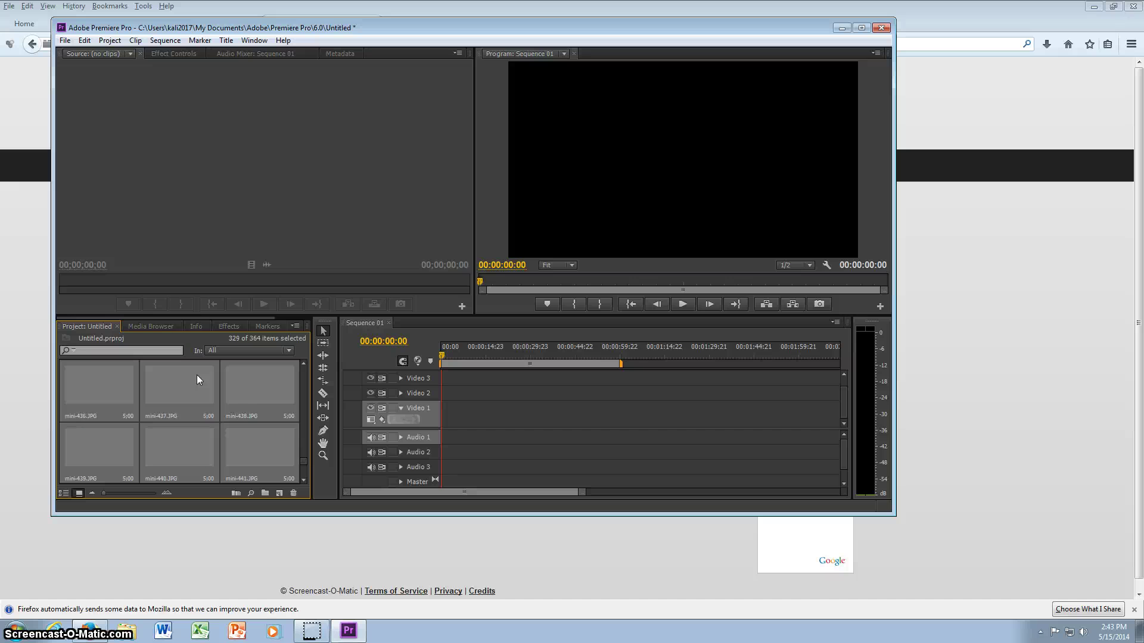
pyautogui.moveTo(196, 375); pyautogui.dragTo(444, 411)
pyautogui.moveTo(501, 491); pyautogui.dragTo(755, 492)
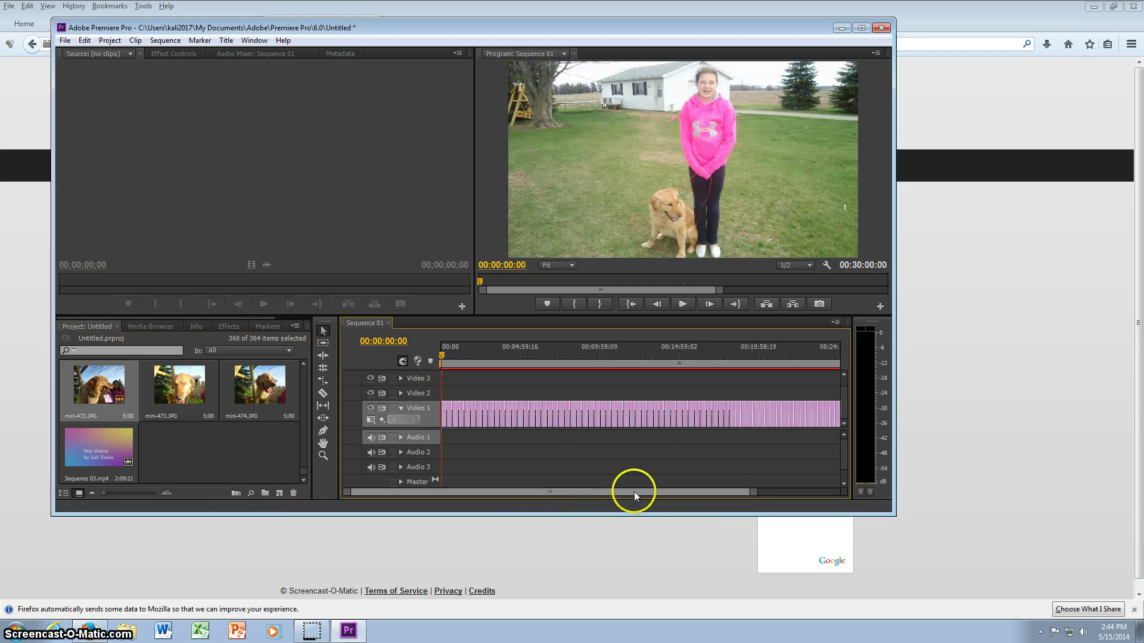
pyautogui.moveTo(634, 492); pyautogui.dragTo(667, 492)
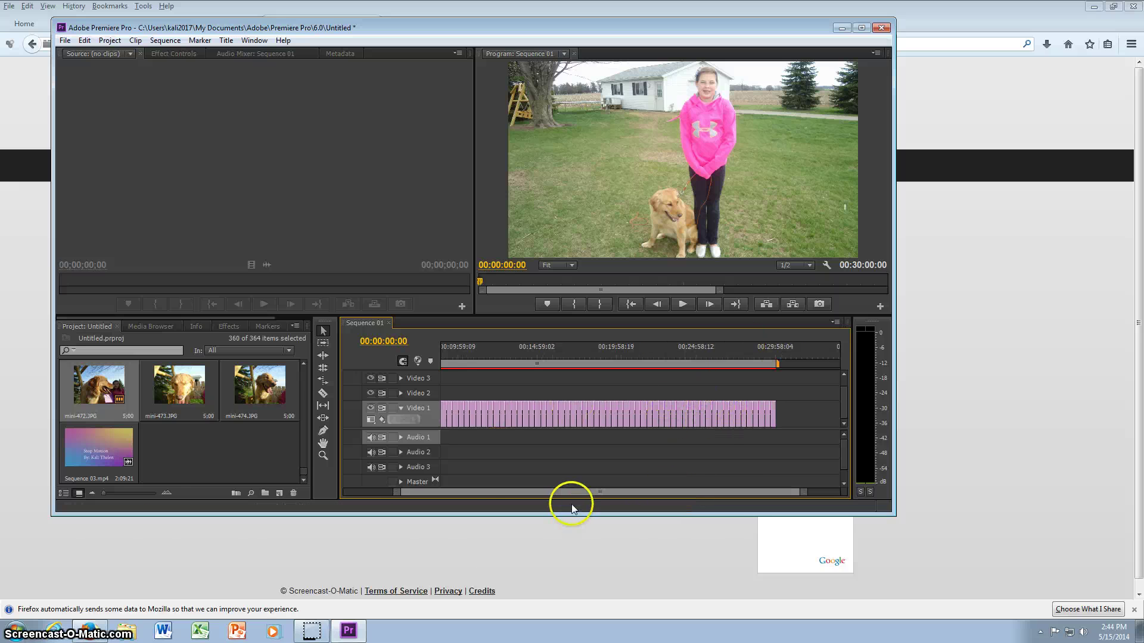
pyautogui.moveTo(556, 489); pyautogui.dragTo(477, 488)
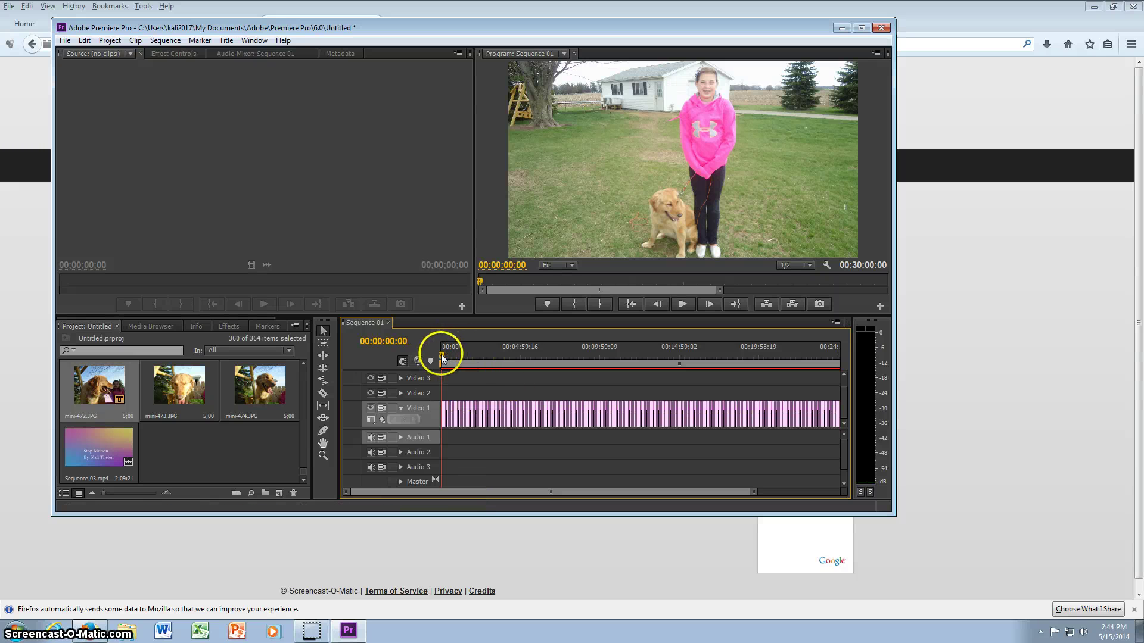
pyautogui.moveTo(441, 356)
pyautogui.mouseDown()
pyautogui.moveTo(610, 367)
pyautogui.moveTo(676, 386)
pyautogui.moveTo(439, 360)
pyautogui.mouseUp()
pyautogui.press('space')
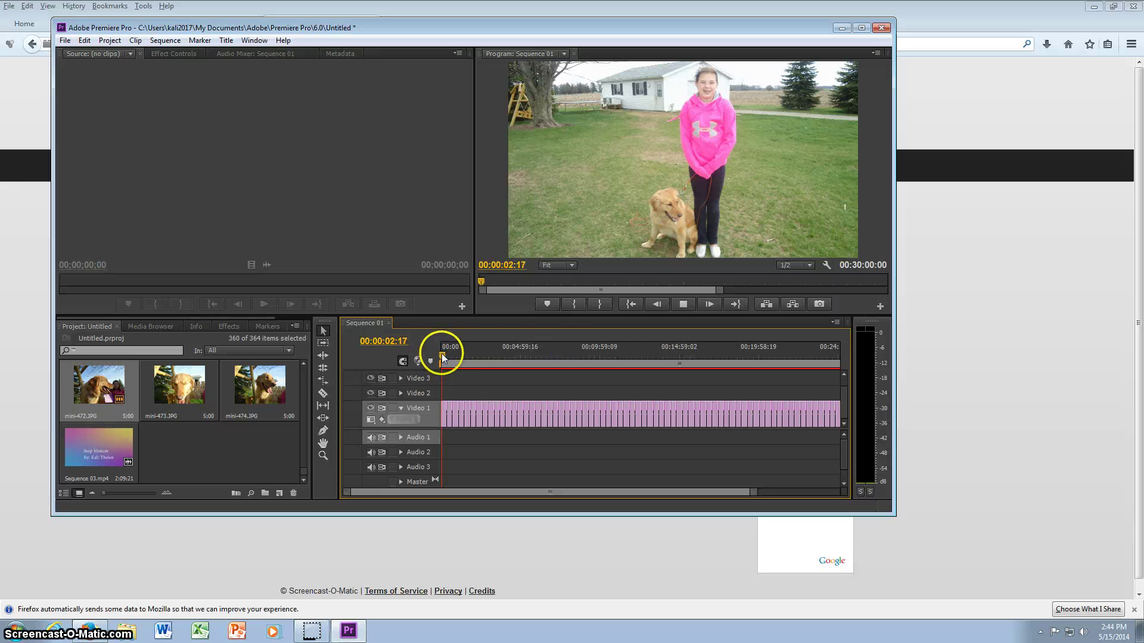
pyautogui.moveTo(441, 356); pyautogui.dragTo(449, 355)
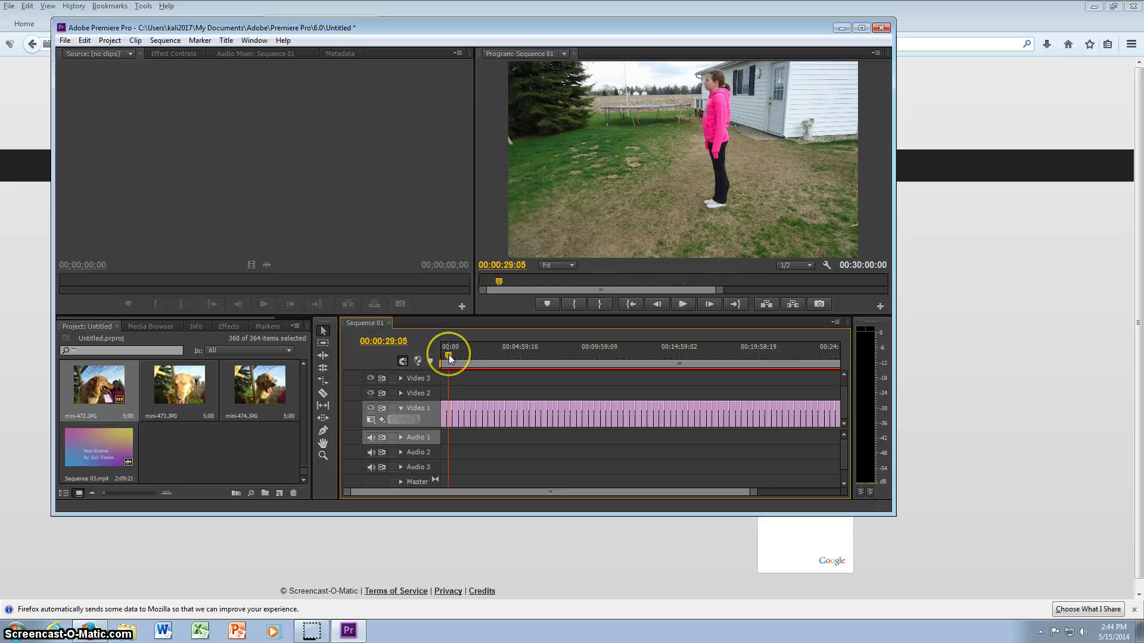
pyautogui.press('space')
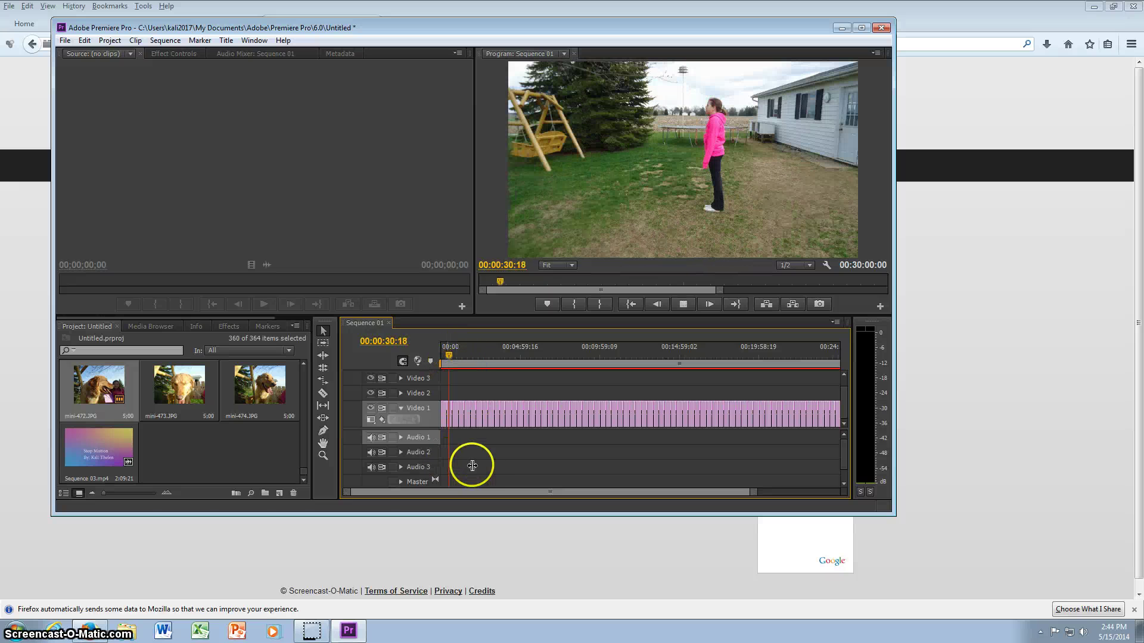
pyautogui.moveTo(449, 353); pyautogui.dragTo(425, 352)
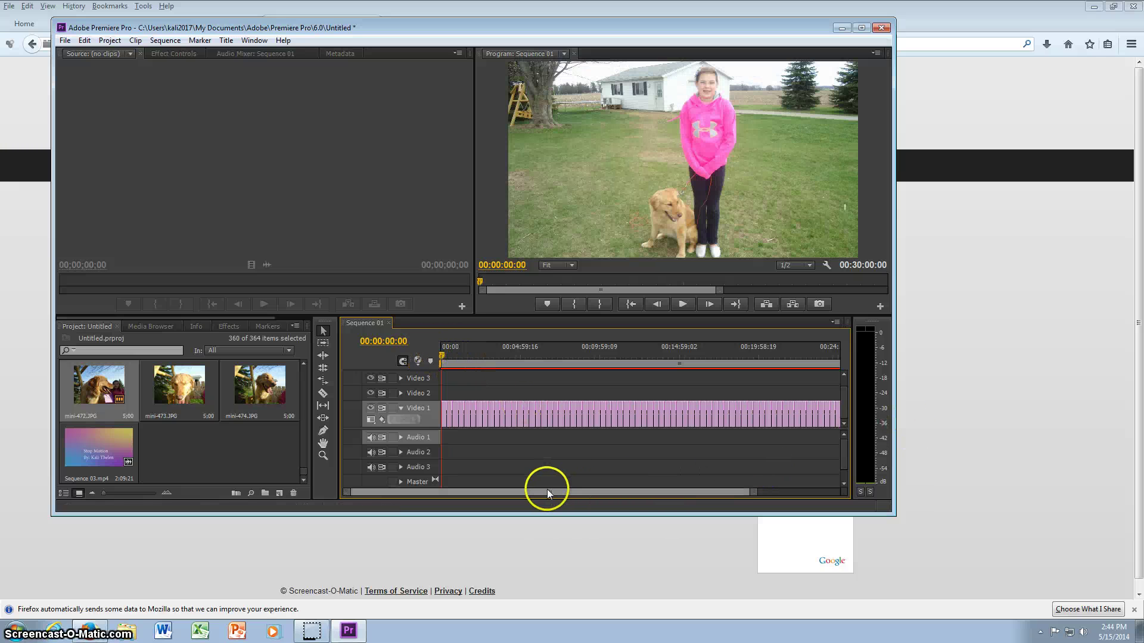
pyautogui.moveTo(547, 492); pyautogui.dragTo(441, 474)
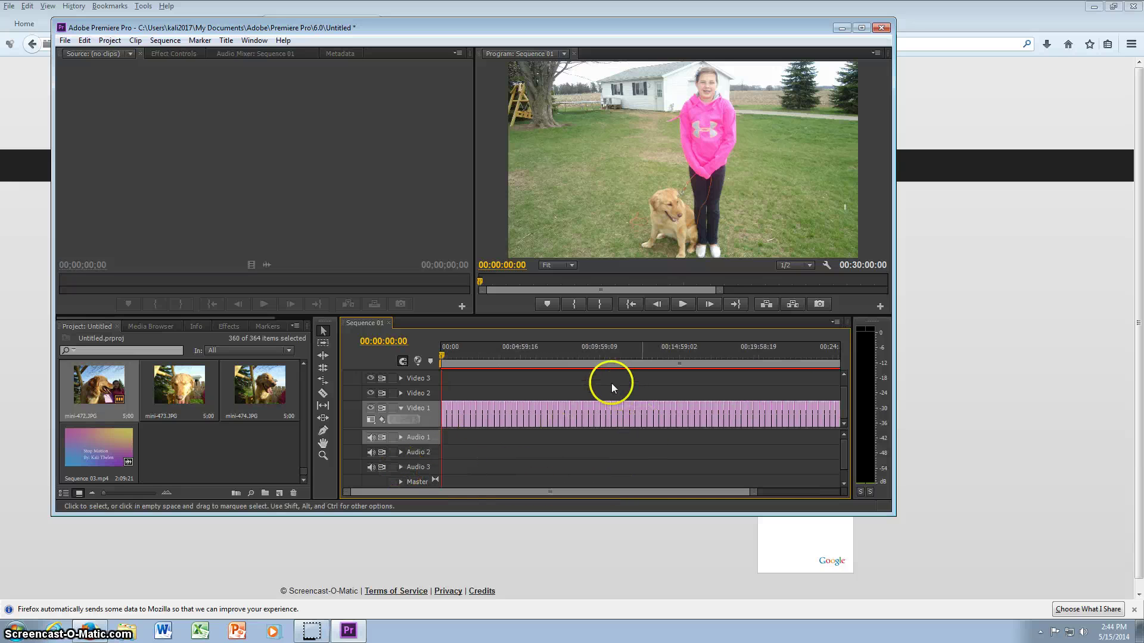
pyautogui.moveTo(651, 384); pyautogui.dragTo(602, 405)
pyautogui.moveTo(720, 415)
pyautogui.mouseDown()
pyautogui.moveTo(832, 431)
pyautogui.moveTo(706, 486)
pyautogui.moveTo(615, 424)
pyautogui.moveTo(720, 421)
pyautogui.moveTo(627, 402)
pyautogui.moveTo(718, 393)
pyautogui.mouseUp()
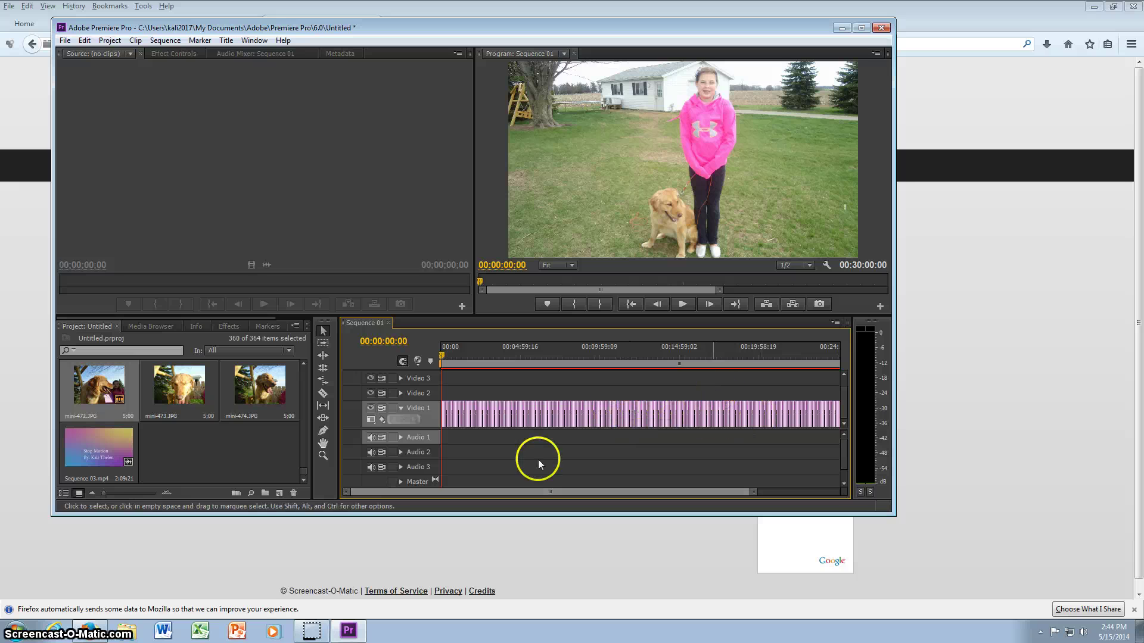
pyautogui.moveTo(538, 460)
pyautogui.mouseDown()
pyautogui.moveTo(453, 427)
pyautogui.moveTo(439, 470)
pyautogui.mouseUp()
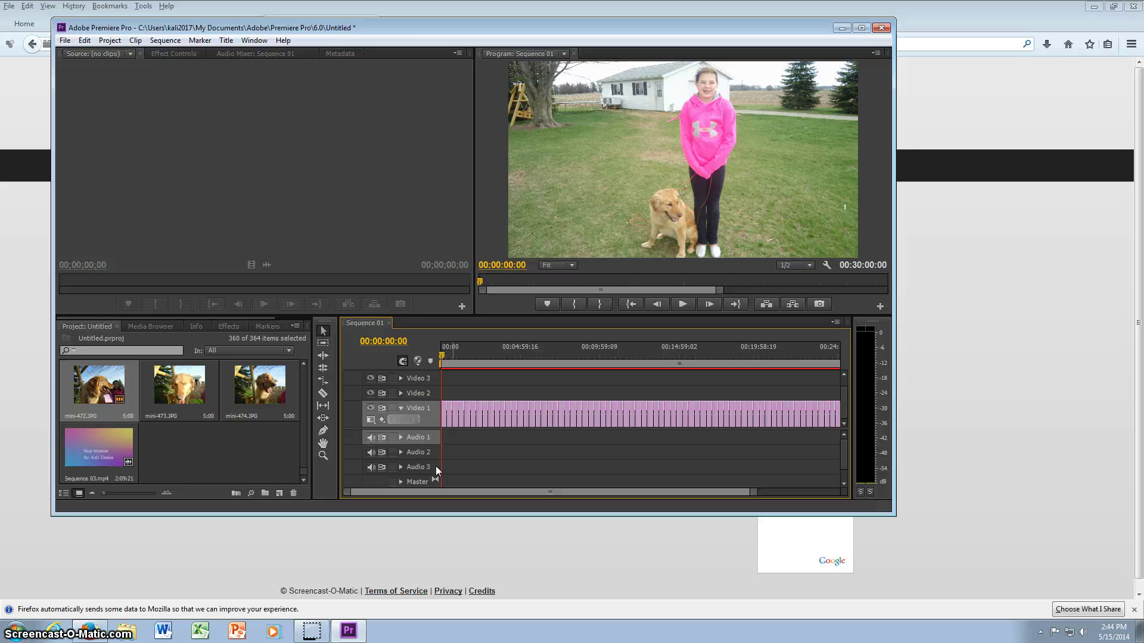
# Drag the photo clips on Video 1 about 3 minutes 45 seconds later
pyautogui.click(423, 416)
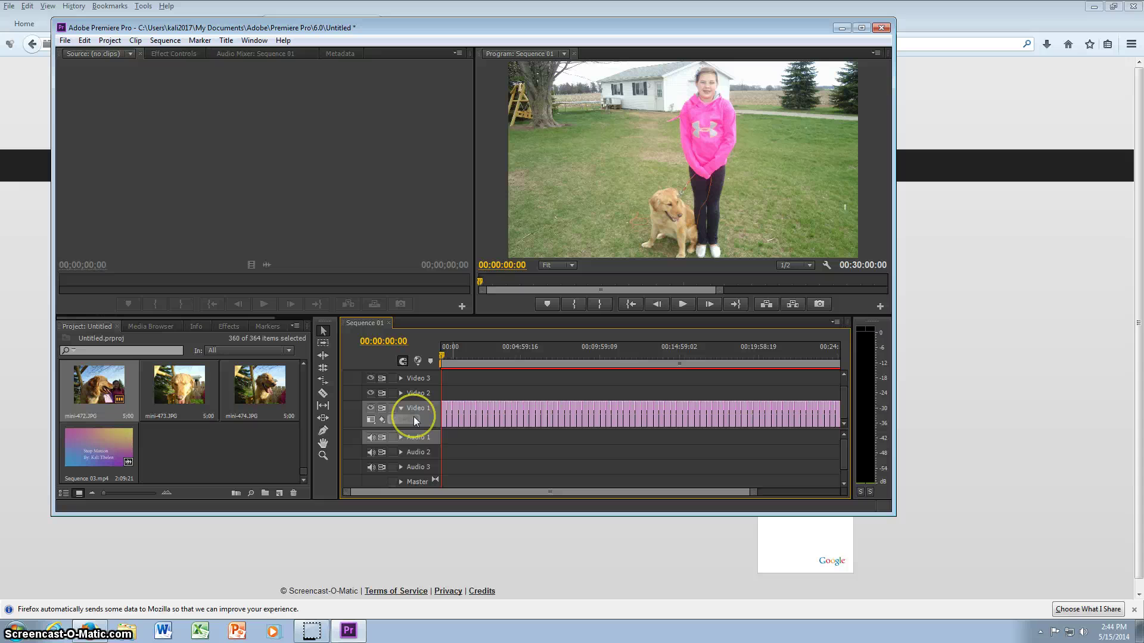
pyautogui.moveTo(416, 422); pyautogui.dragTo(510, 411)
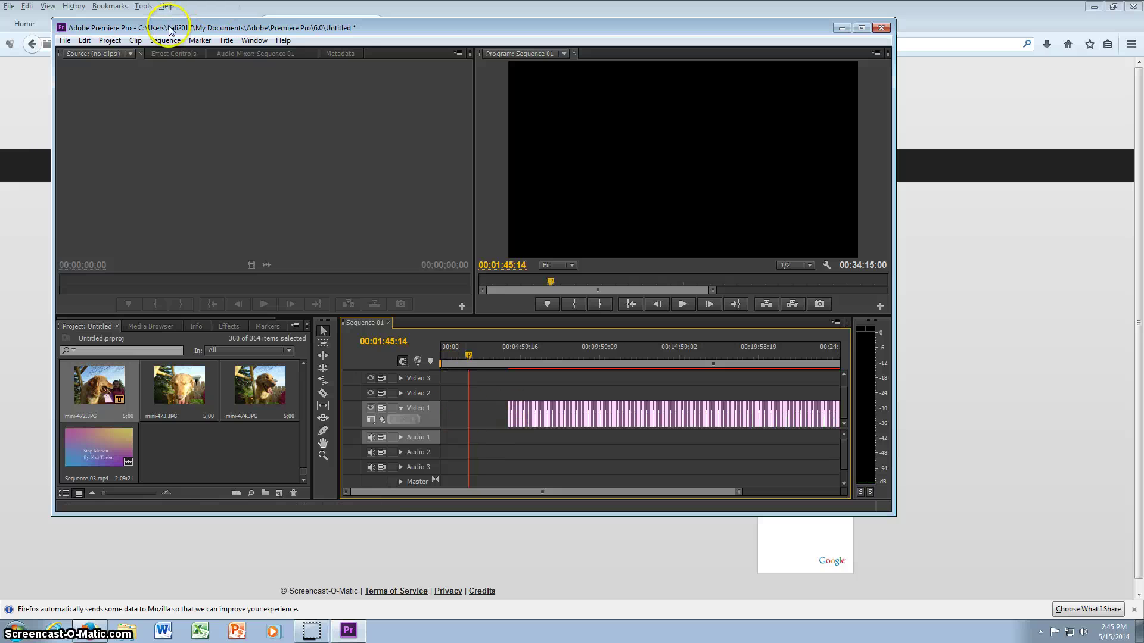
# Create a new Default Still title named Title 01
pyautogui.click(227, 40)
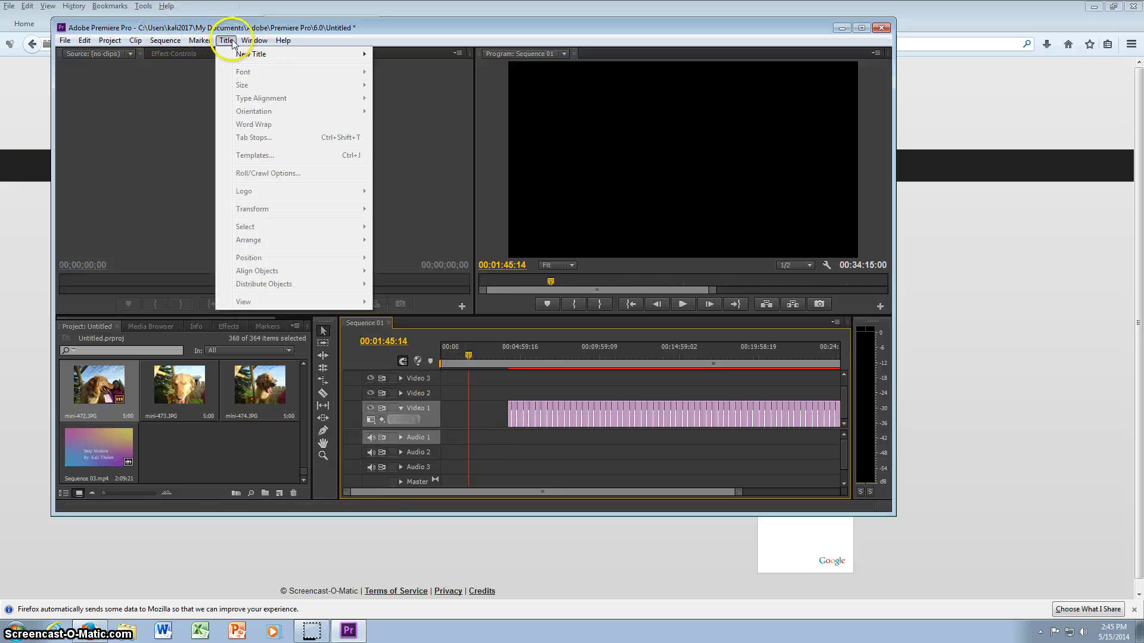
pyautogui.moveTo(288, 55)
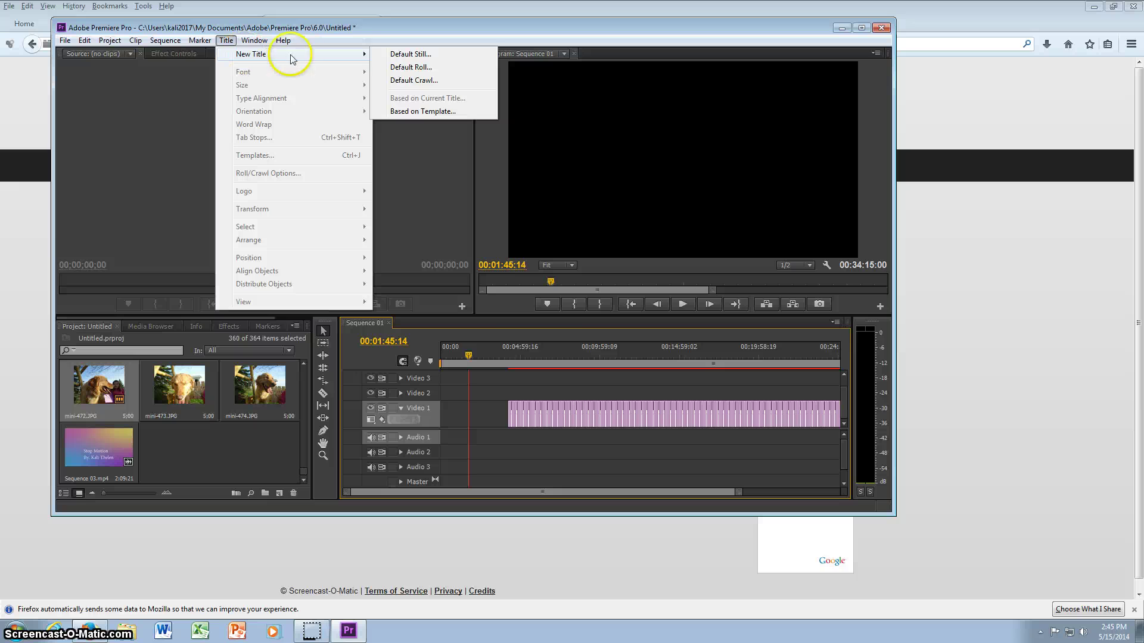
pyautogui.click(404, 55)
pyautogui.click(499, 327)
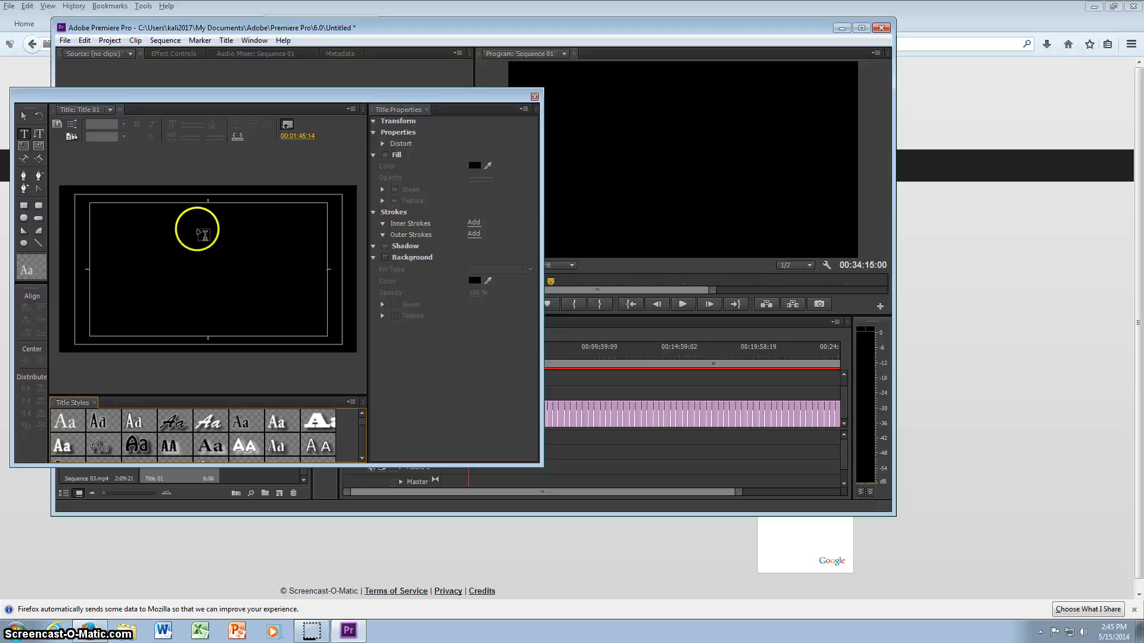
# Type 'Stop Motion' on the title canvas and position it near centre at X 942.3
pyautogui.click(198, 229)
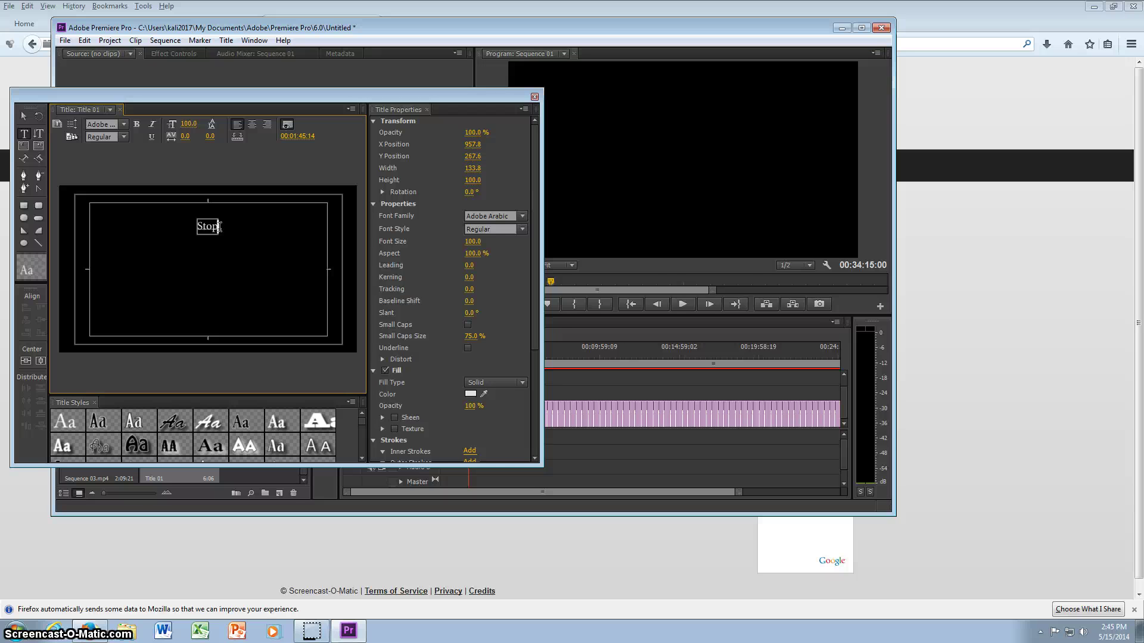
pyautogui.write('Stop Motion')
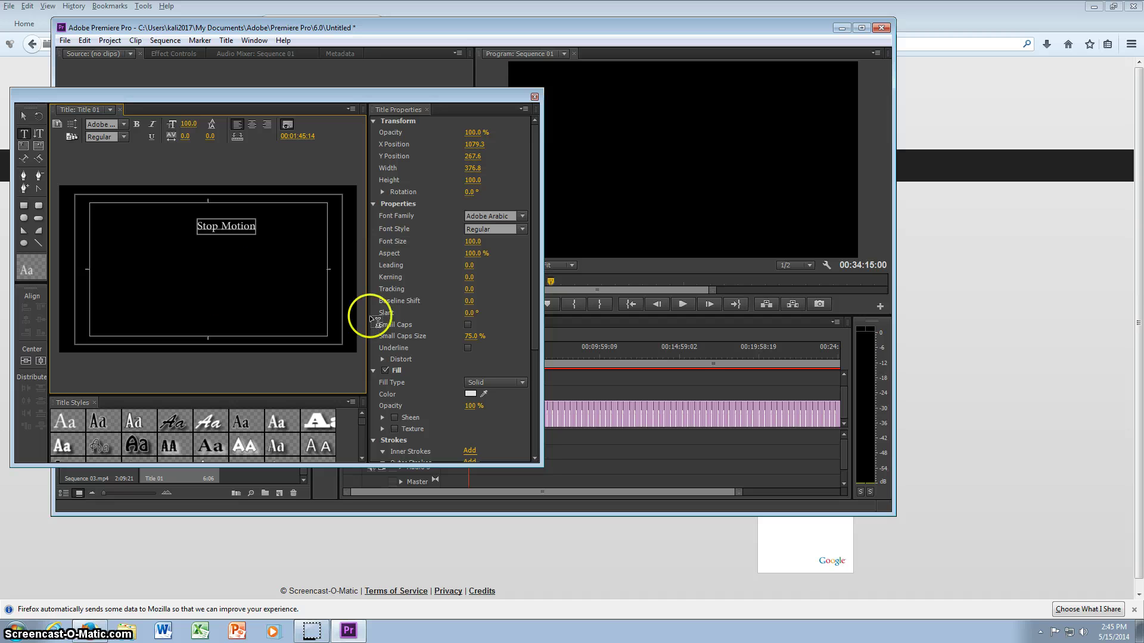
pyautogui.click(472, 157)
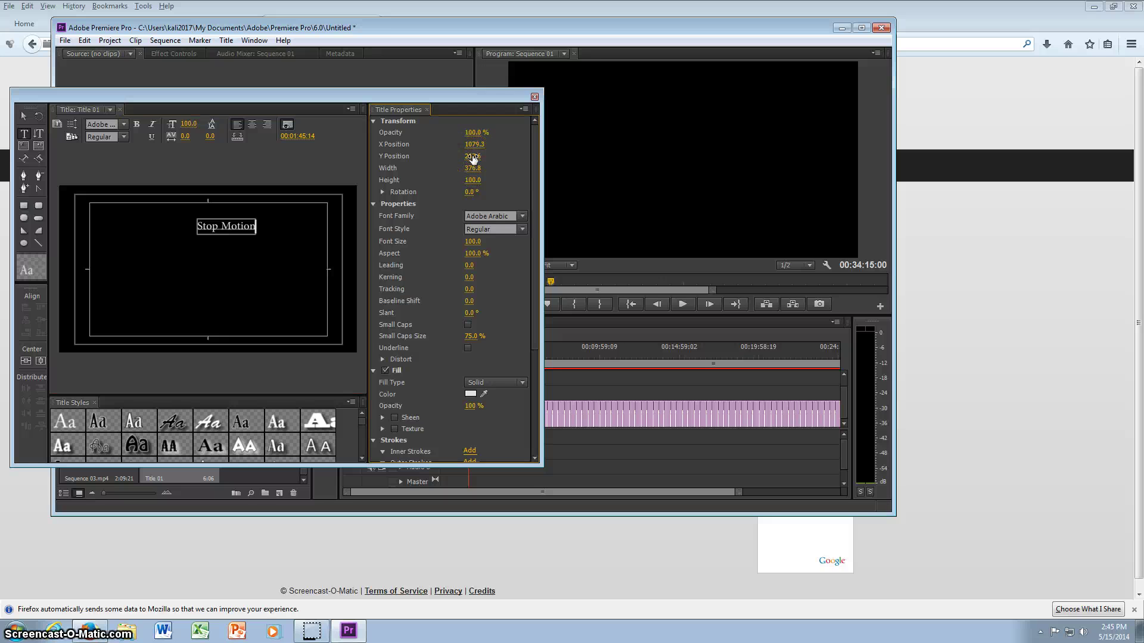
pyautogui.moveTo(473, 158); pyautogui.dragTo(618, 168)
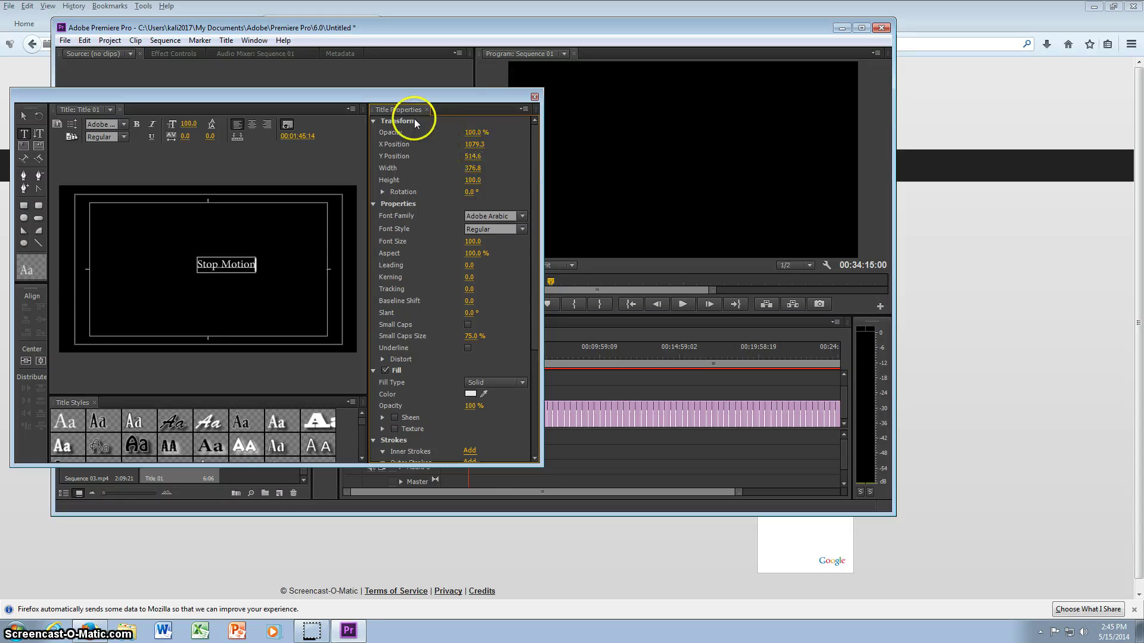
pyautogui.moveTo(472, 145); pyautogui.dragTo(392, 142)
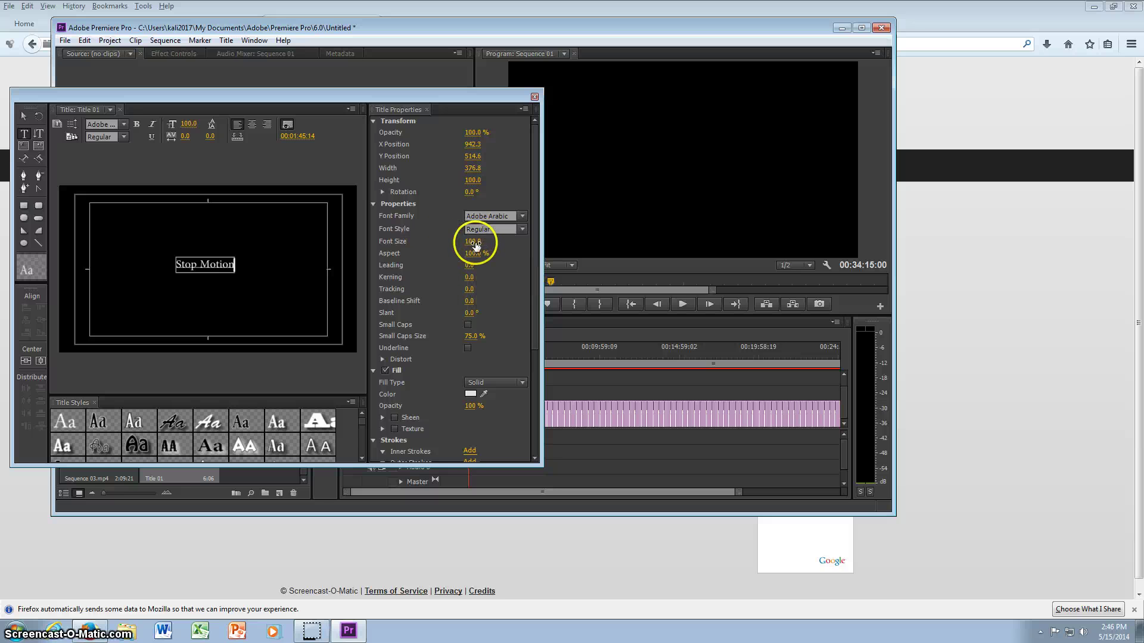
# Enlarge the text to size 194, recentre it at X 948.4, and enable the title background
pyautogui.moveTo(475, 245); pyautogui.dragTo(536, 251)
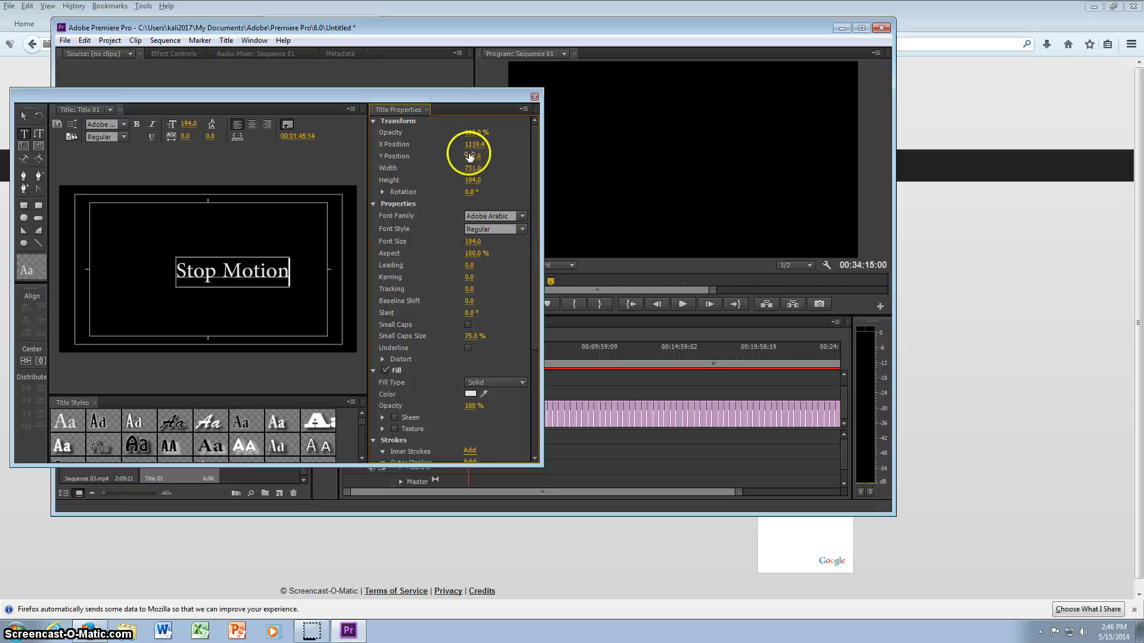
pyautogui.moveTo(466, 158)
pyautogui.mouseDown()
pyautogui.moveTo(439, 164)
pyautogui.moveTo(488, 149)
pyautogui.moveTo(379, 150)
pyautogui.mouseUp()
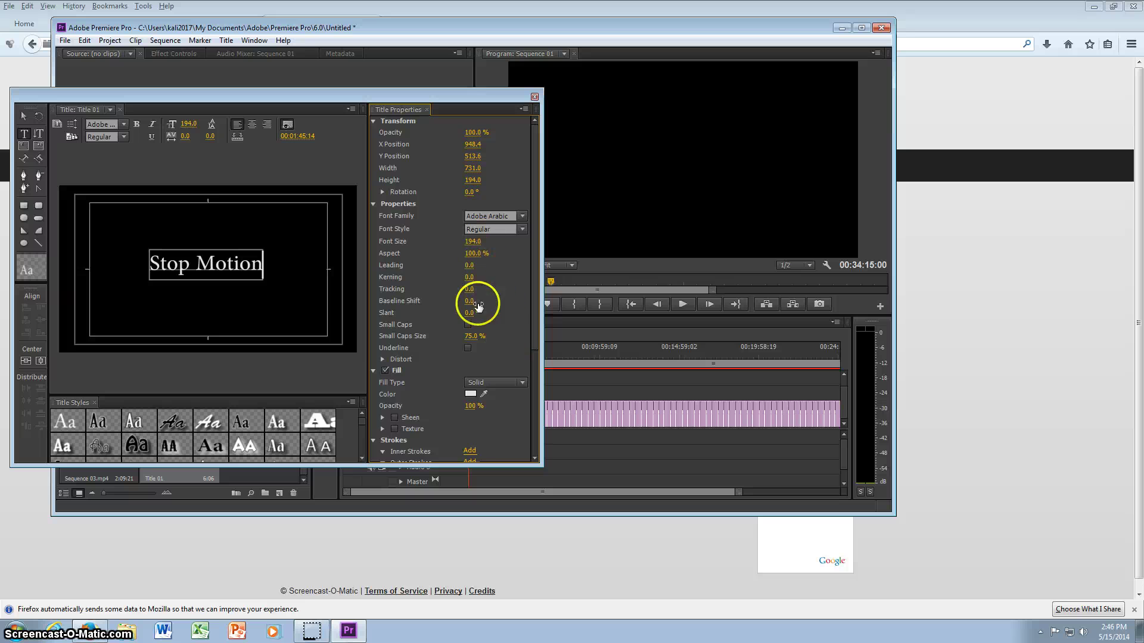
pyautogui.scroll(-1, 482, 322)
pyautogui.scroll(-1, 495, 347)
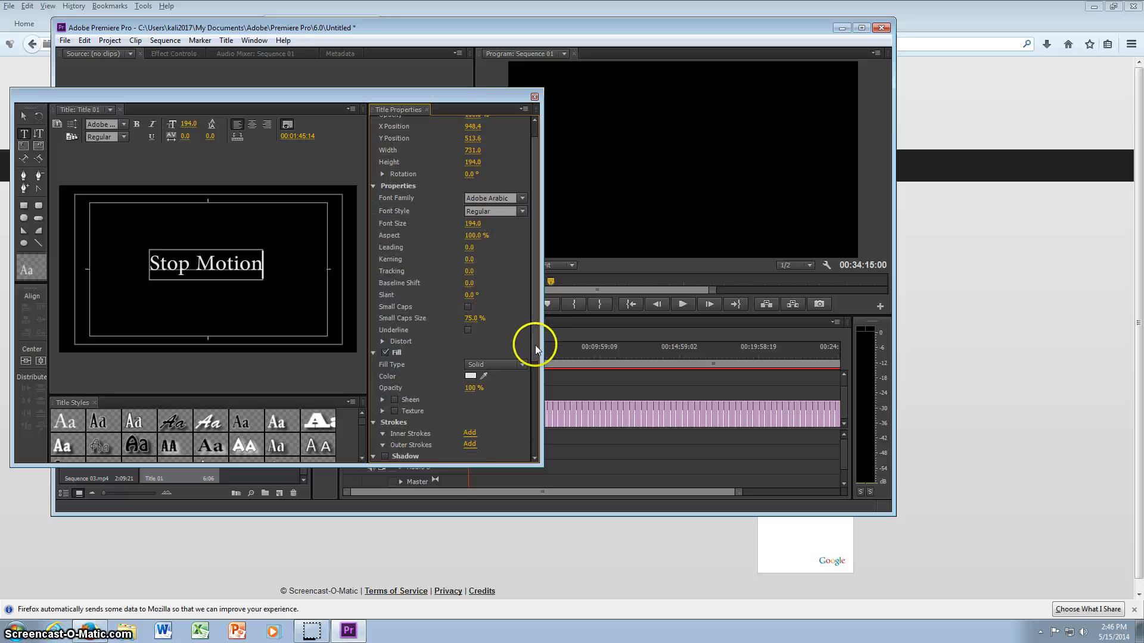
pyautogui.moveTo(535, 345); pyautogui.dragTo(524, 454)
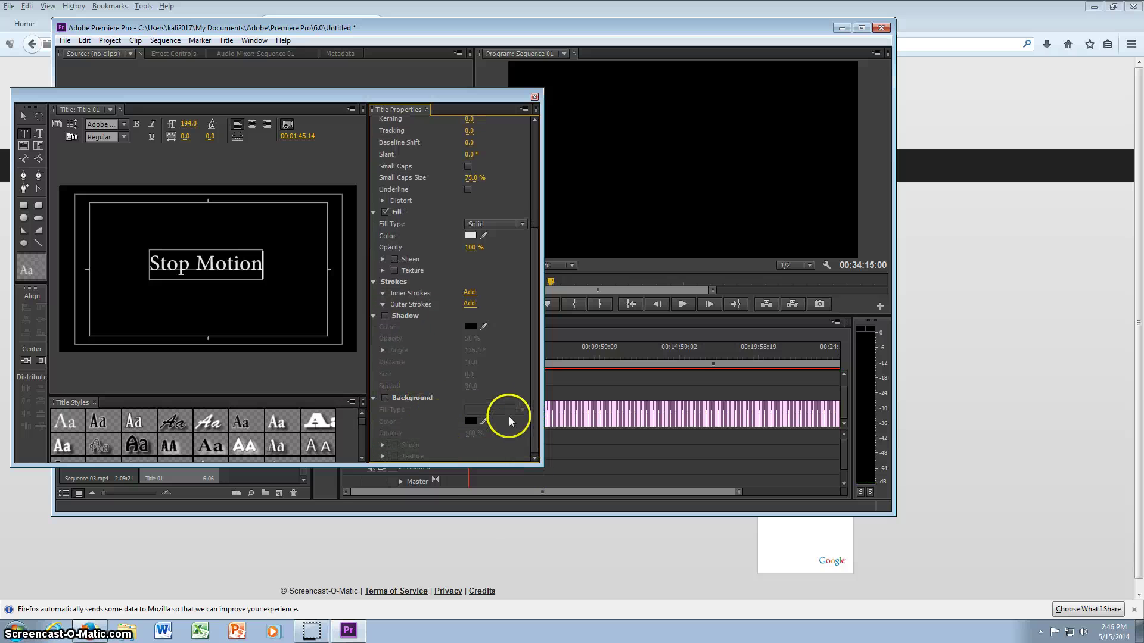
pyautogui.click(385, 398)
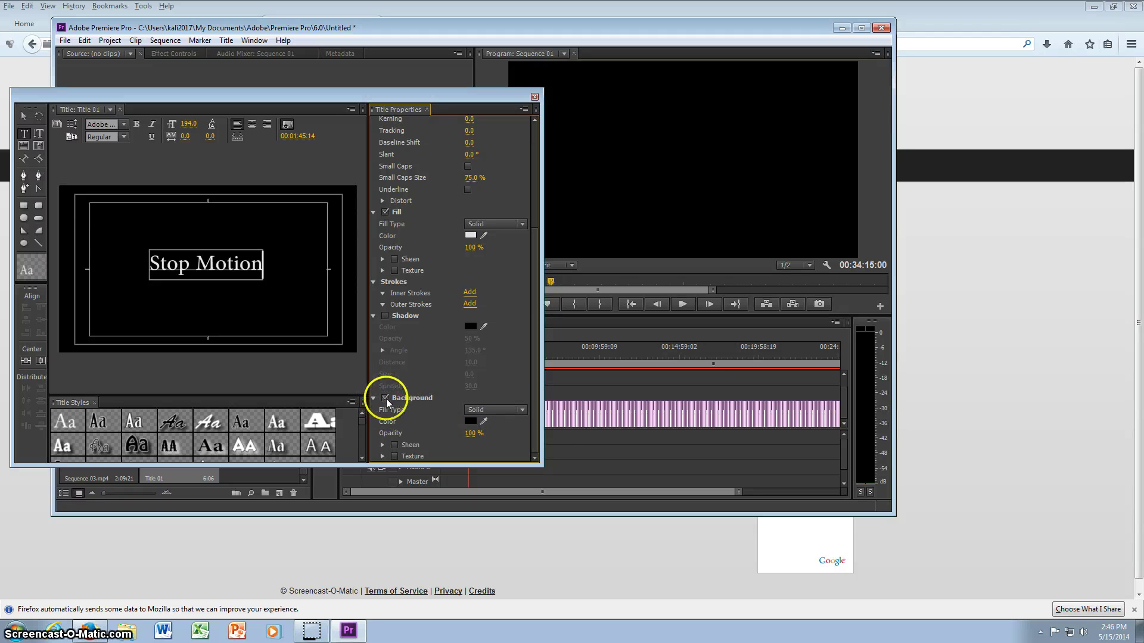
# Set the background fill to 4 Color Gradient with a pale steel-blue top-left corner
pyautogui.click(522, 411)
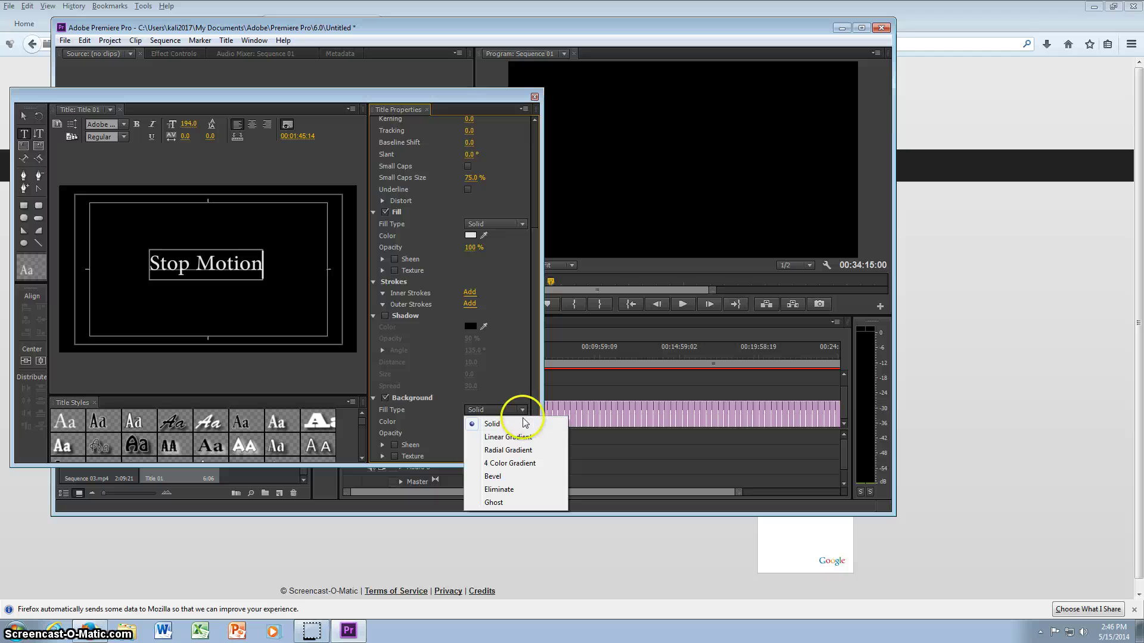
pyautogui.click(504, 464)
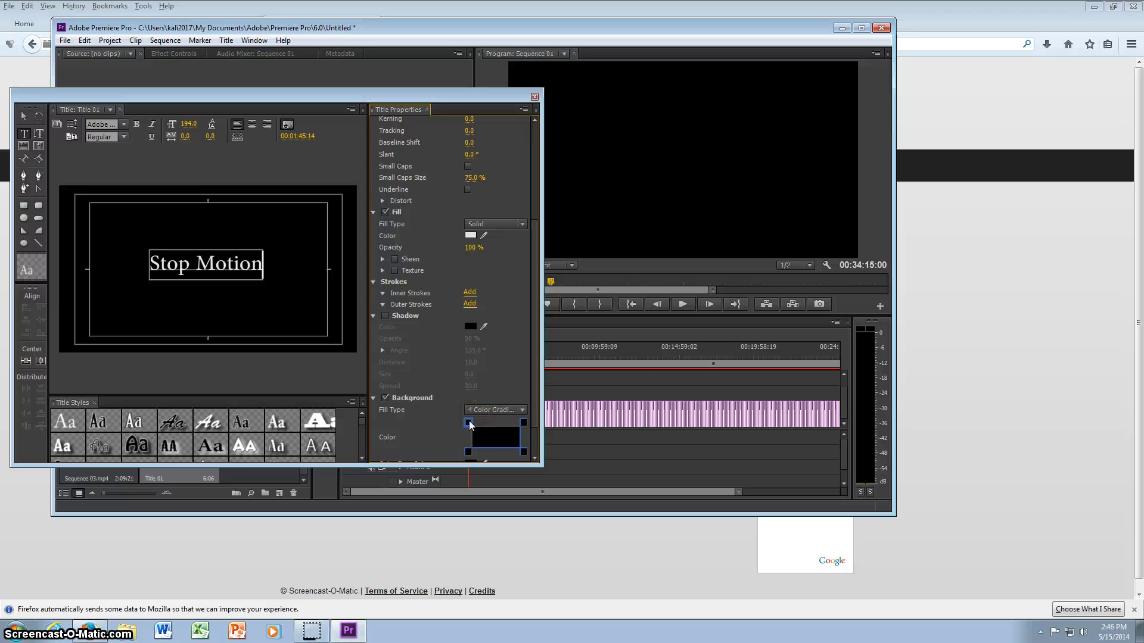
pyautogui.doubleClick(469, 424)
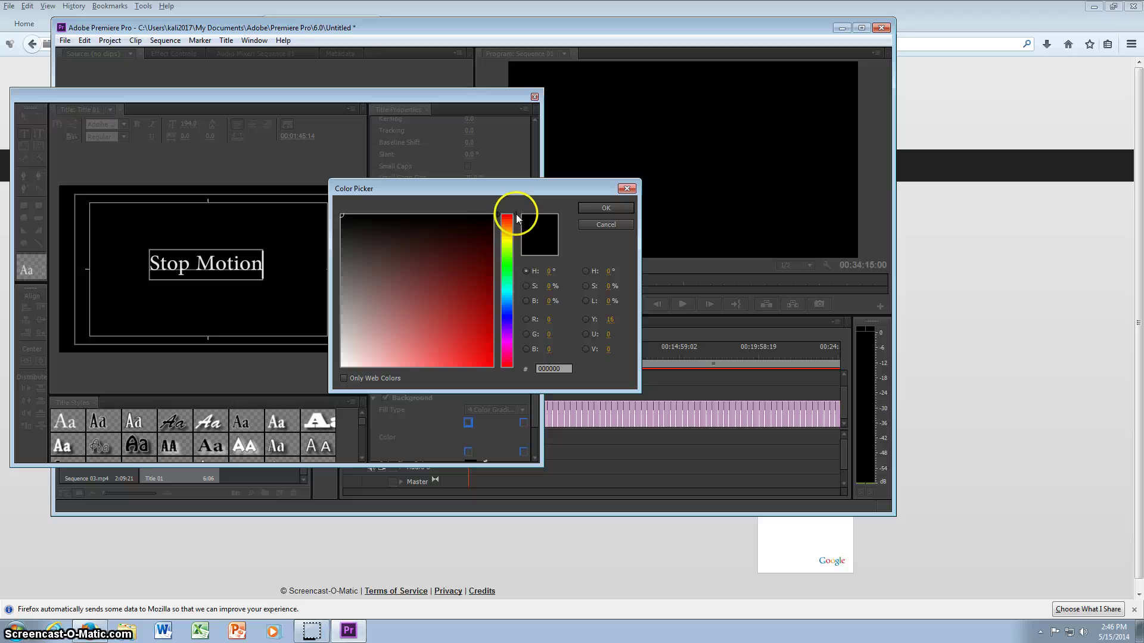
pyautogui.moveTo(513, 220); pyautogui.dragTo(517, 299)
pyautogui.click(409, 329)
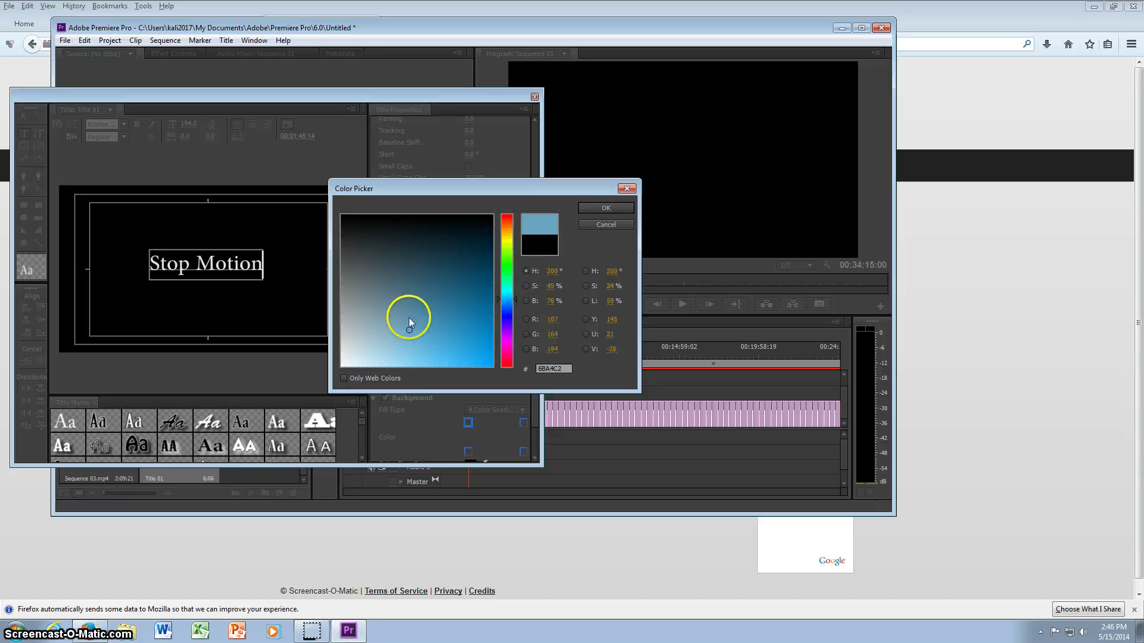
pyautogui.click(405, 305)
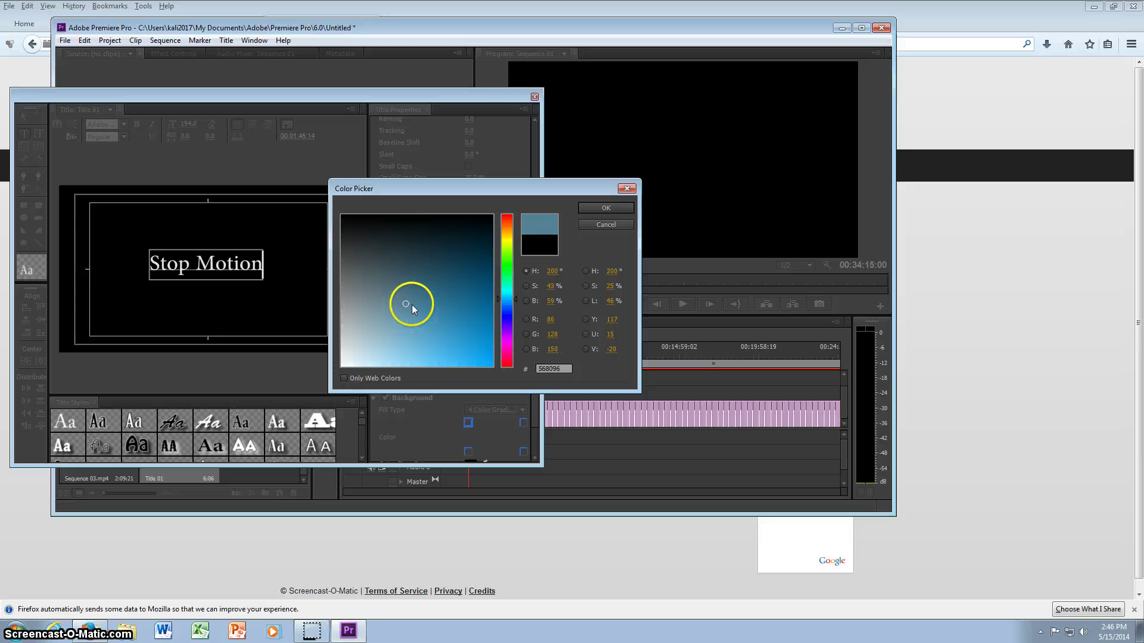
pyautogui.moveTo(410, 310); pyautogui.dragTo(392, 339)
pyautogui.click(598, 207)
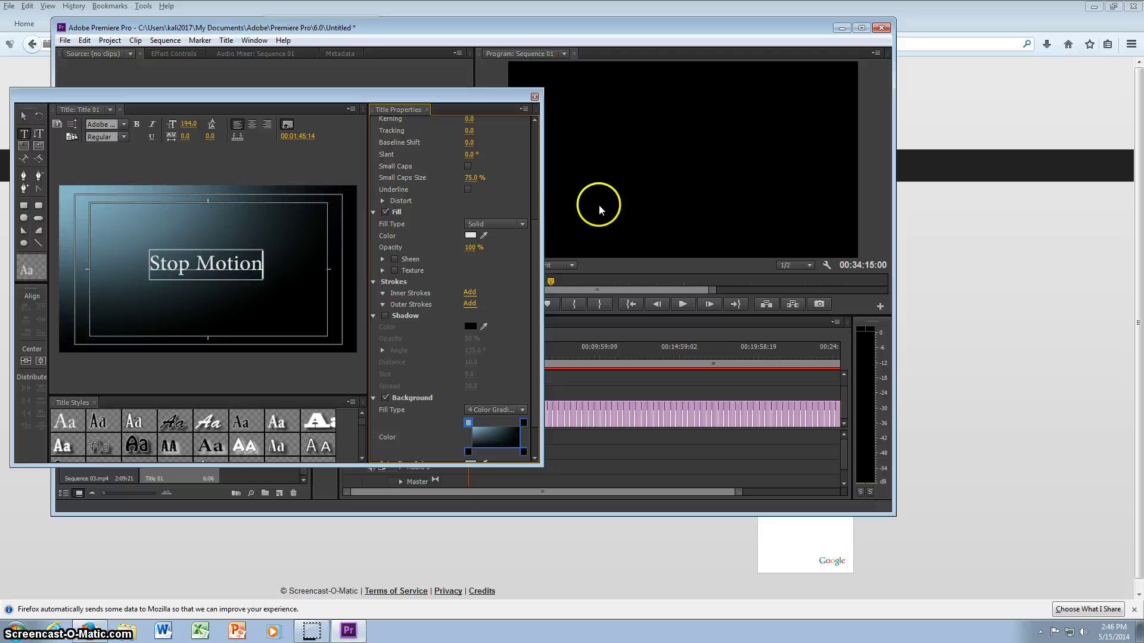
pyautogui.click(523, 422)
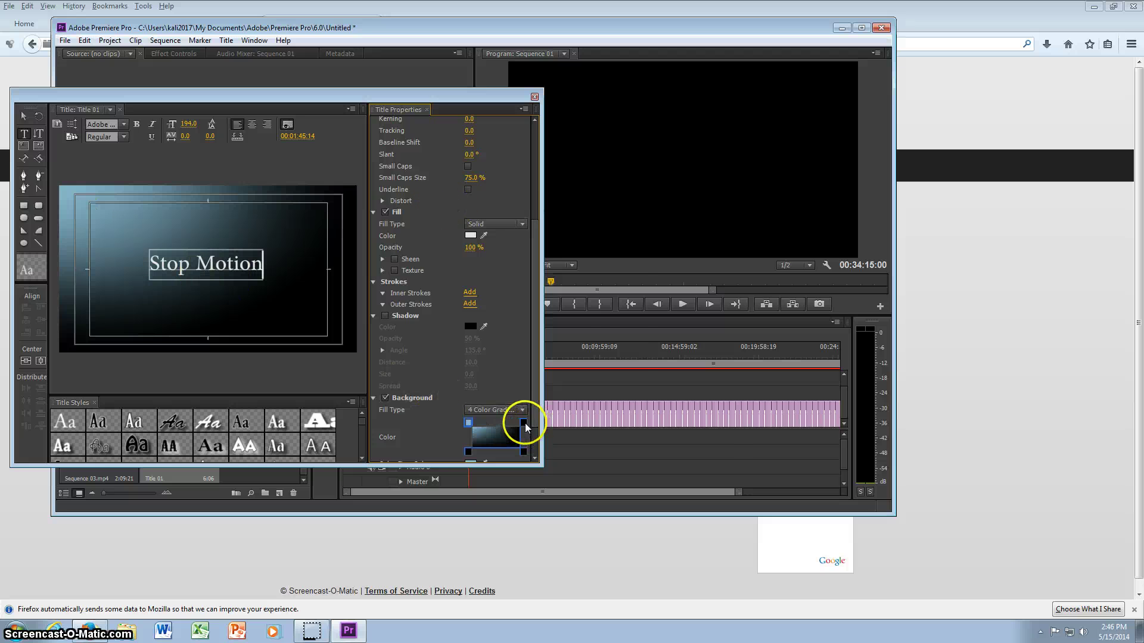
# Colour the gradient's top-right corner lavender purple
pyautogui.doubleClick(524, 423)
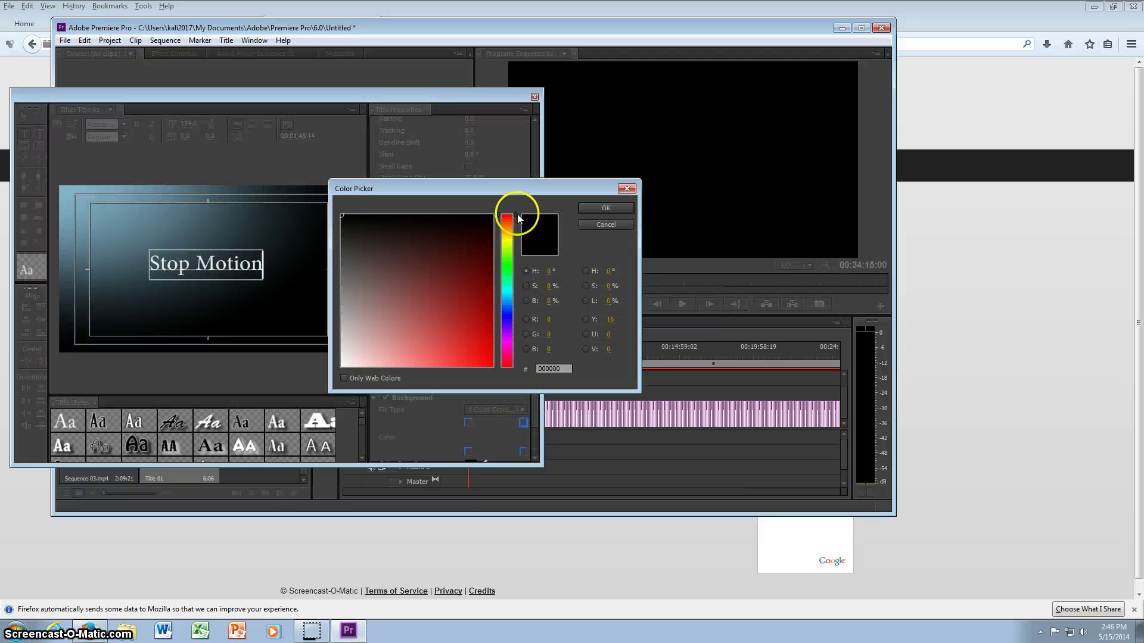
pyautogui.moveTo(521, 248); pyautogui.dragTo(518, 333)
pyautogui.click(409, 301)
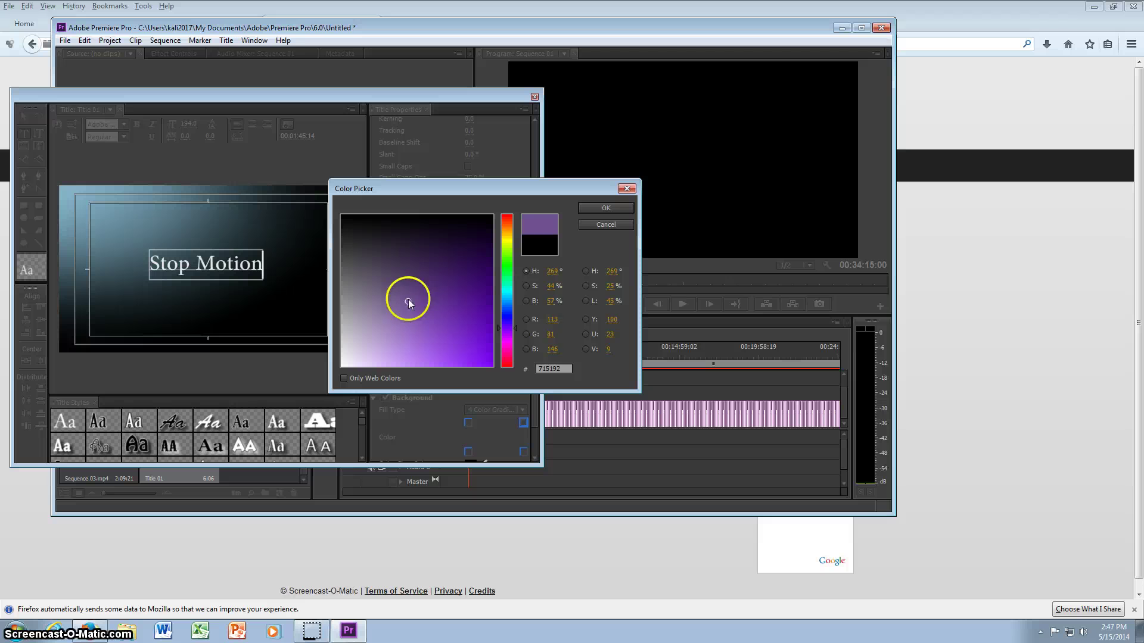
pyautogui.moveTo(408, 301); pyautogui.dragTo(396, 334)
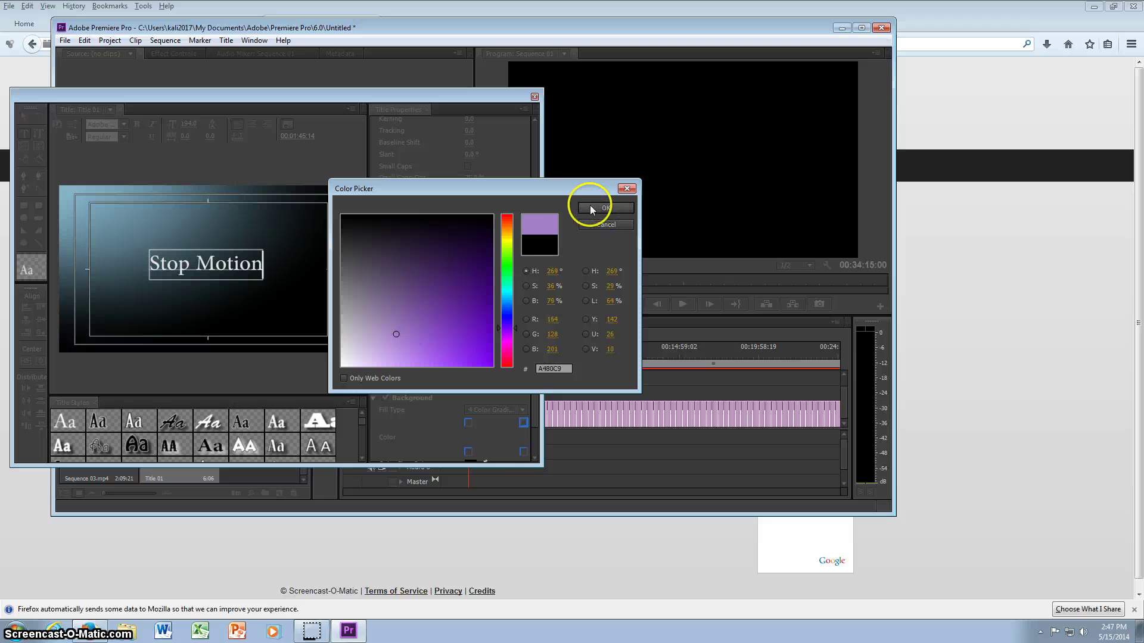
pyautogui.click(589, 208)
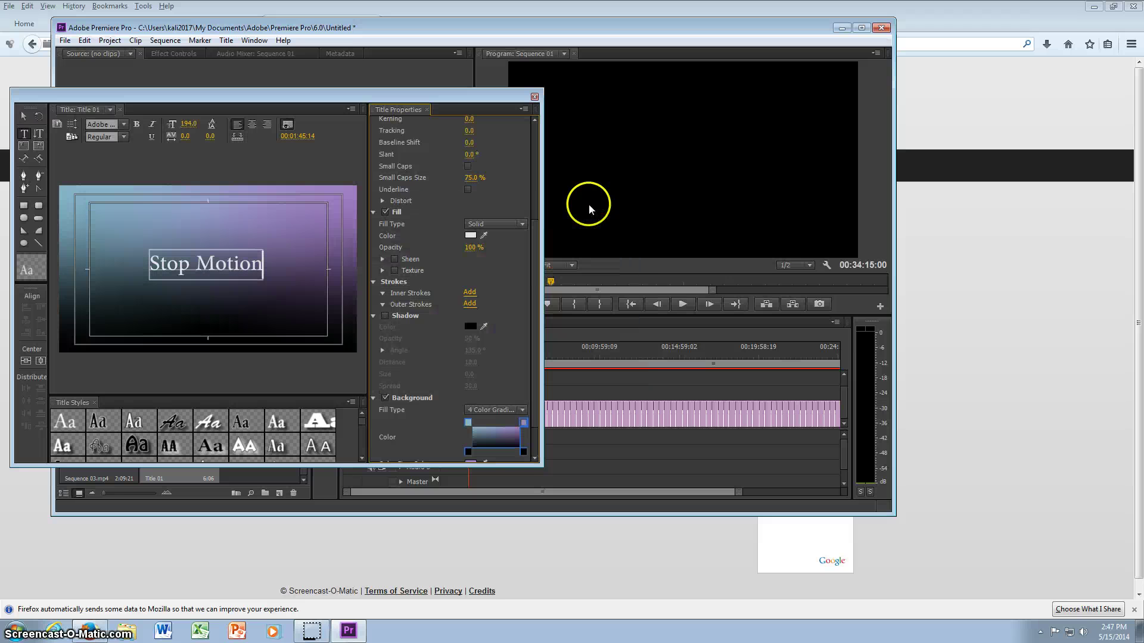
# Colour the gradient's bottom-right corner a muted yellow
pyautogui.doubleClick(523, 452)
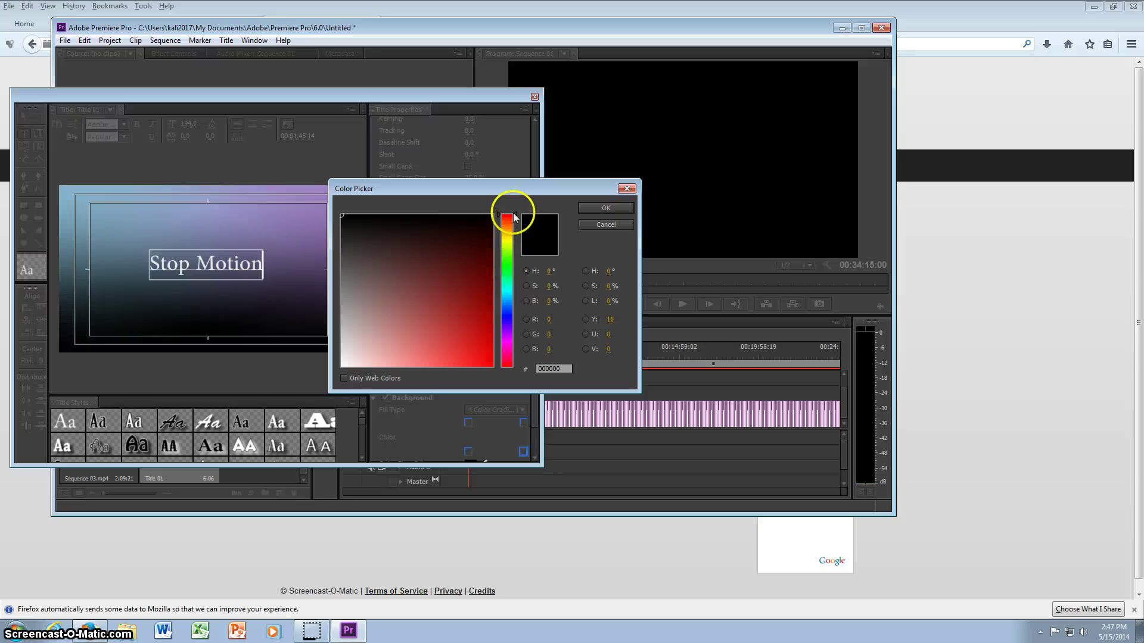
pyautogui.moveTo(510, 228); pyautogui.dragTo(511, 238)
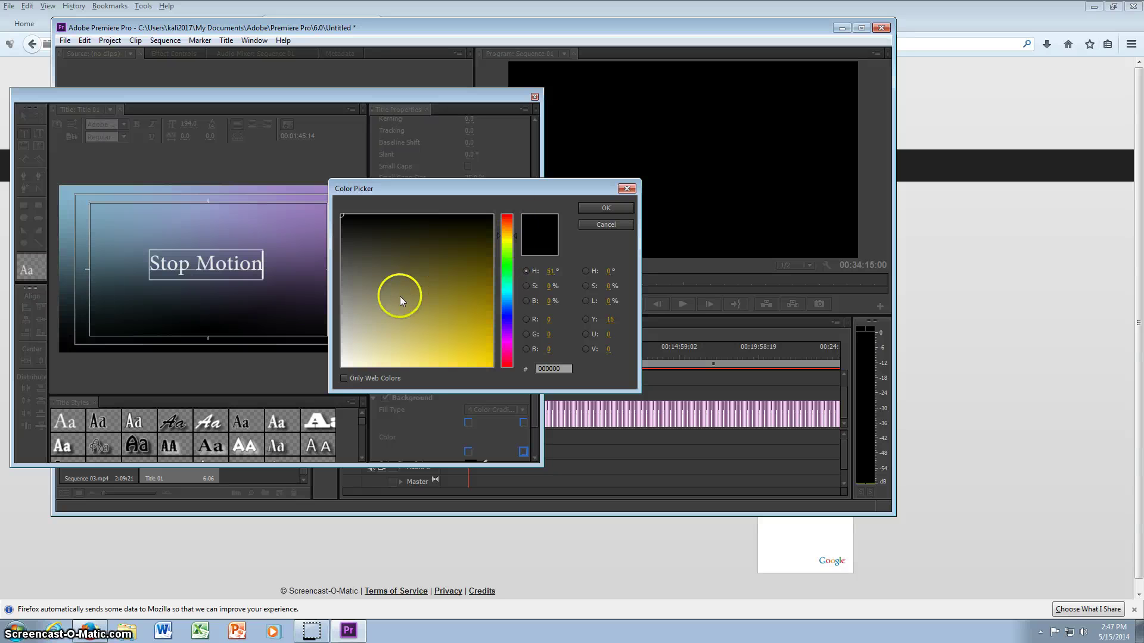
pyautogui.moveTo(399, 295)
pyautogui.mouseDown()
pyautogui.moveTo(416, 345)
pyautogui.moveTo(394, 313)
pyautogui.moveTo(431, 346)
pyautogui.mouseUp()
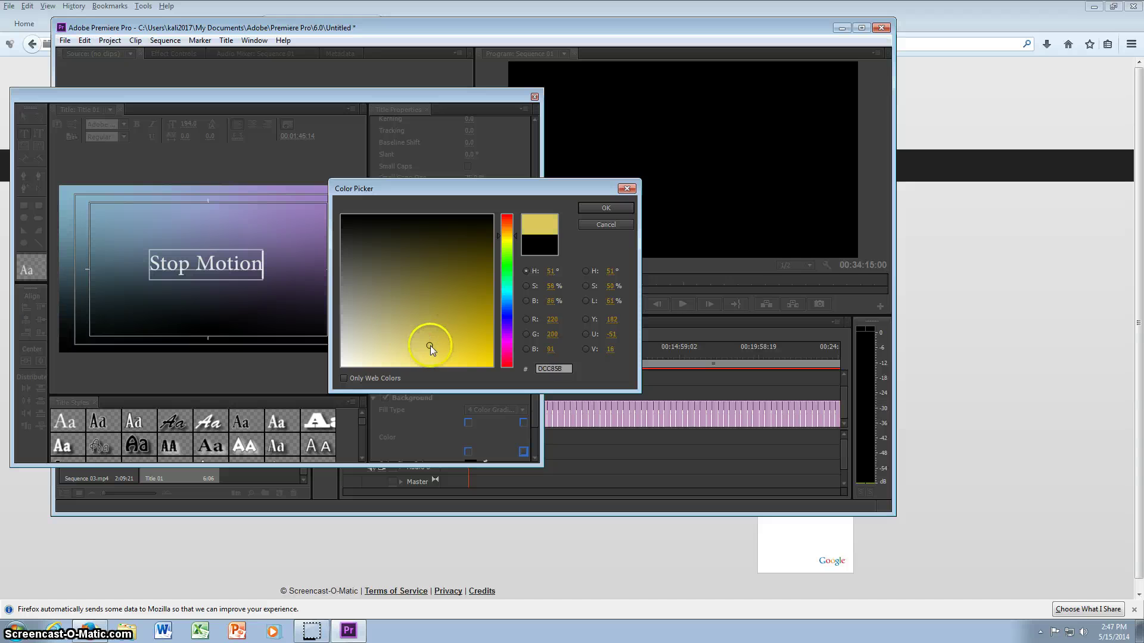
pyautogui.click(608, 208)
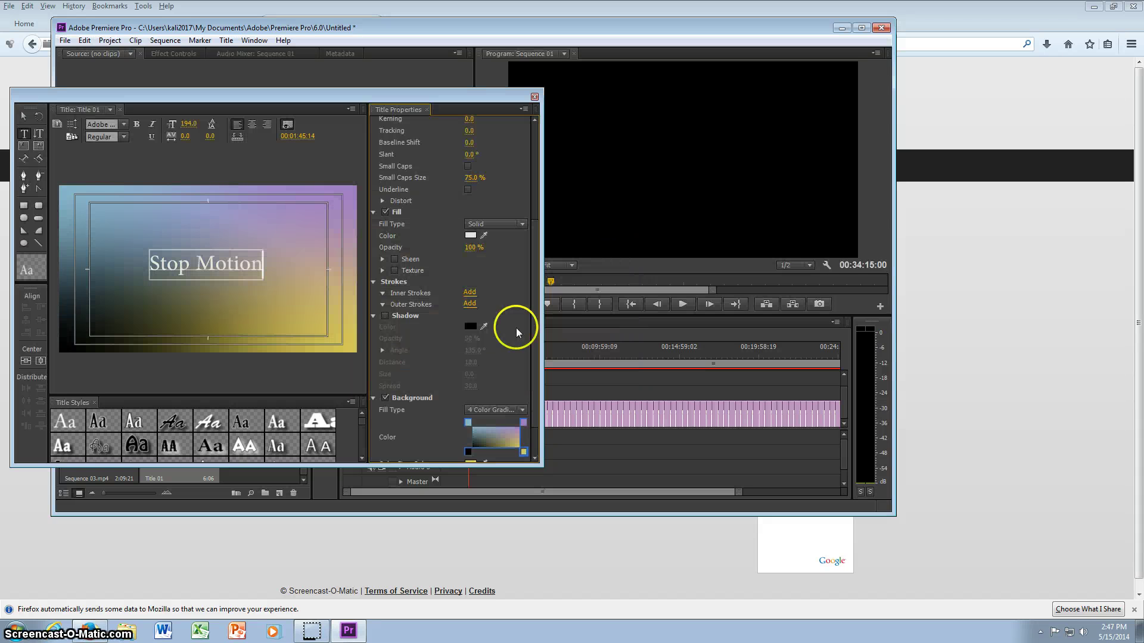
# Colour the gradient's bottom-left corner light green
pyautogui.doubleClick(468, 452)
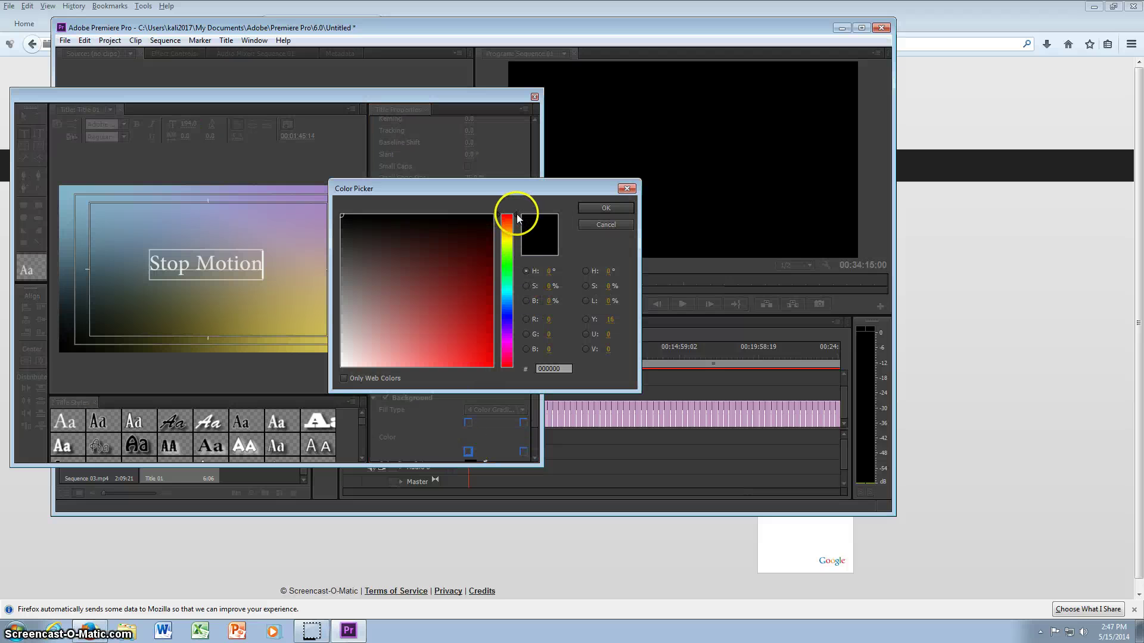
pyautogui.moveTo(515, 219); pyautogui.dragTo(514, 282)
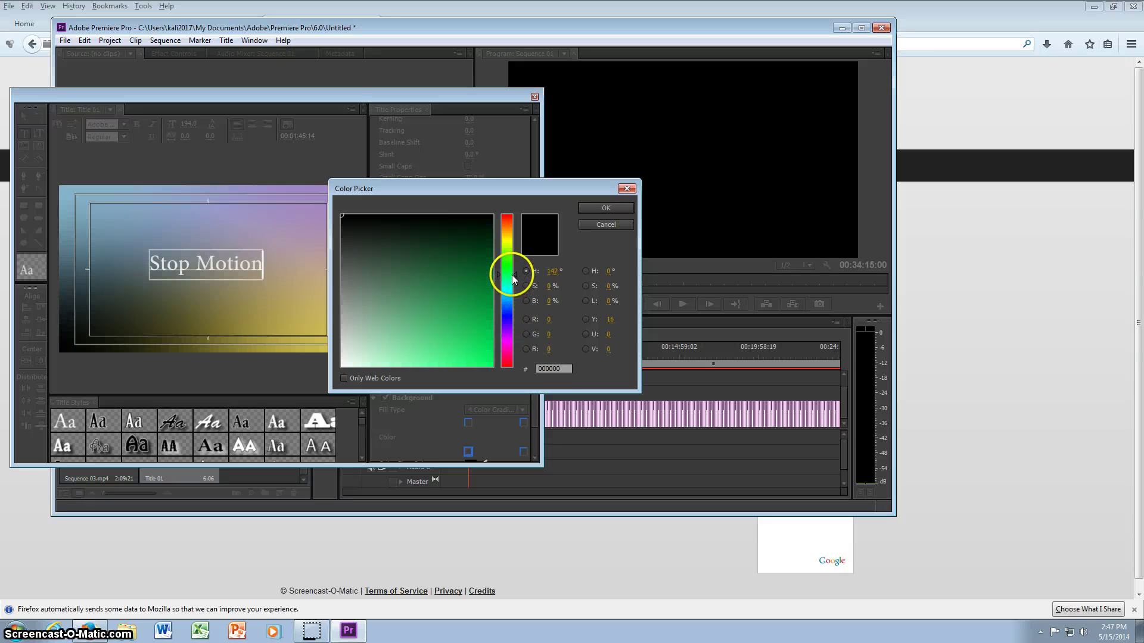
pyautogui.click(417, 330)
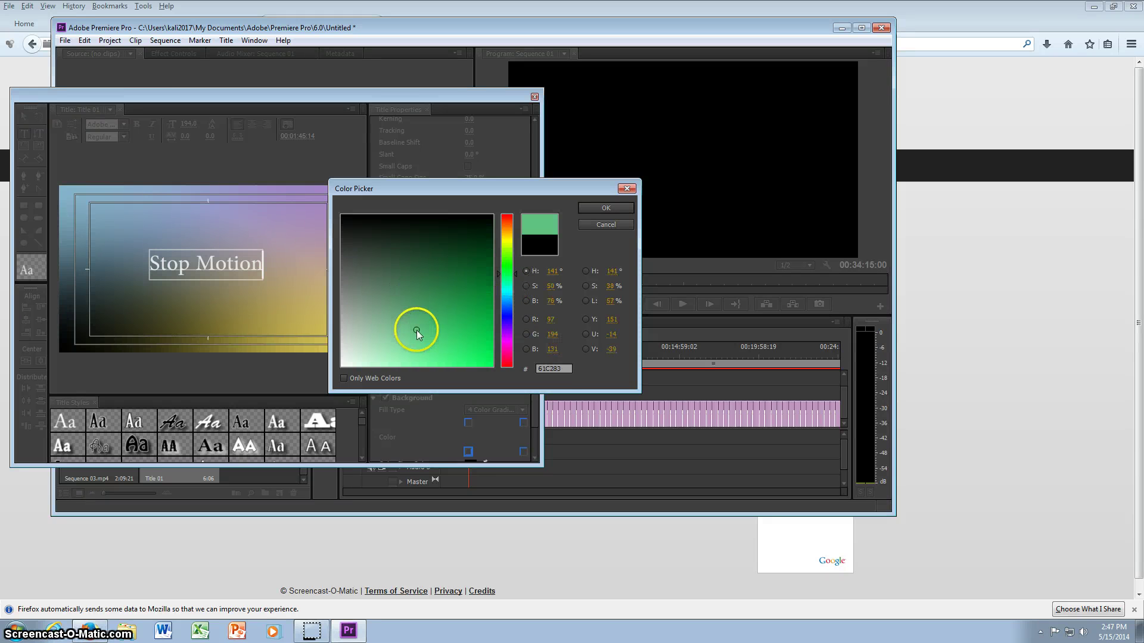
pyautogui.moveTo(417, 330)
pyautogui.mouseDown()
pyautogui.moveTo(415, 306)
pyautogui.moveTo(423, 337)
pyautogui.moveTo(413, 340)
pyautogui.mouseUp()
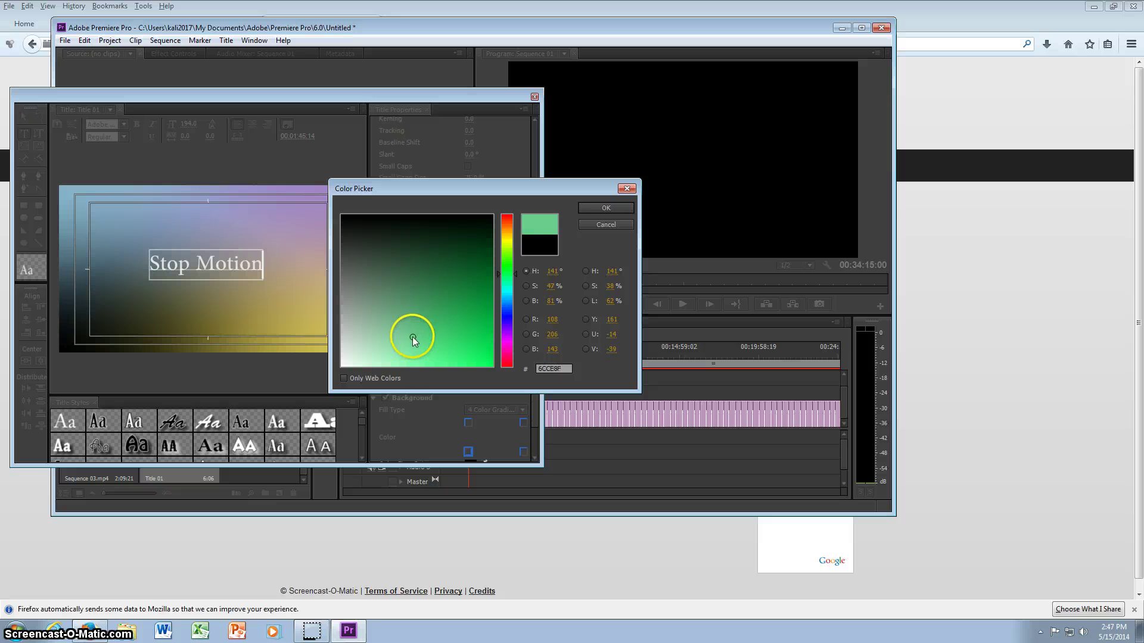
pyautogui.click(606, 208)
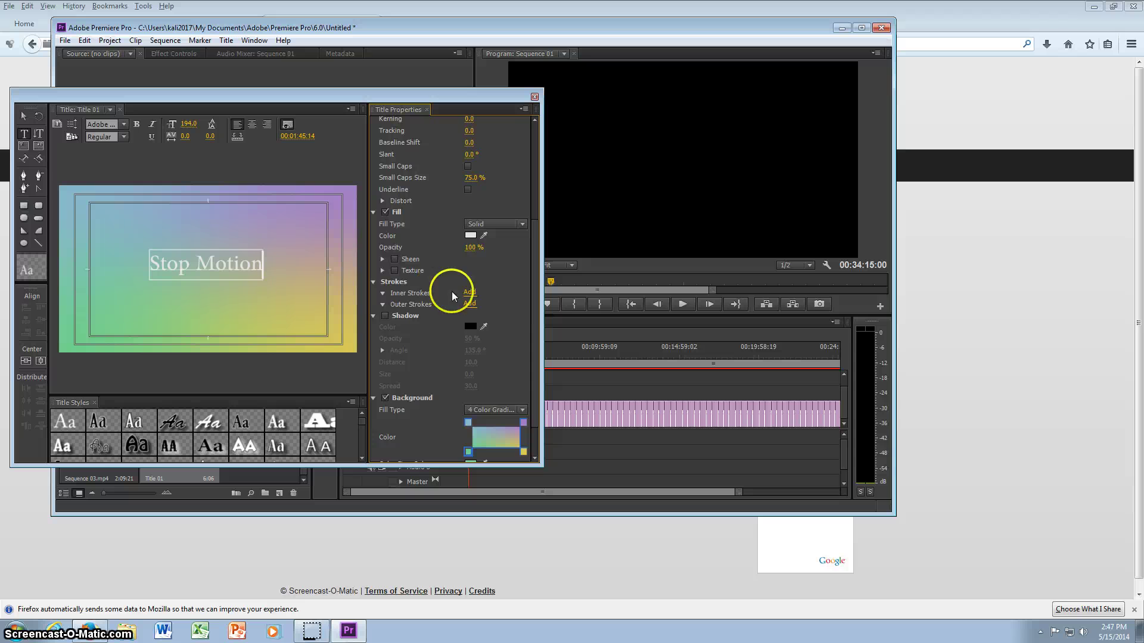
# Close the title designer and return to the Sequence 01 timeline
pyautogui.click(535, 97)
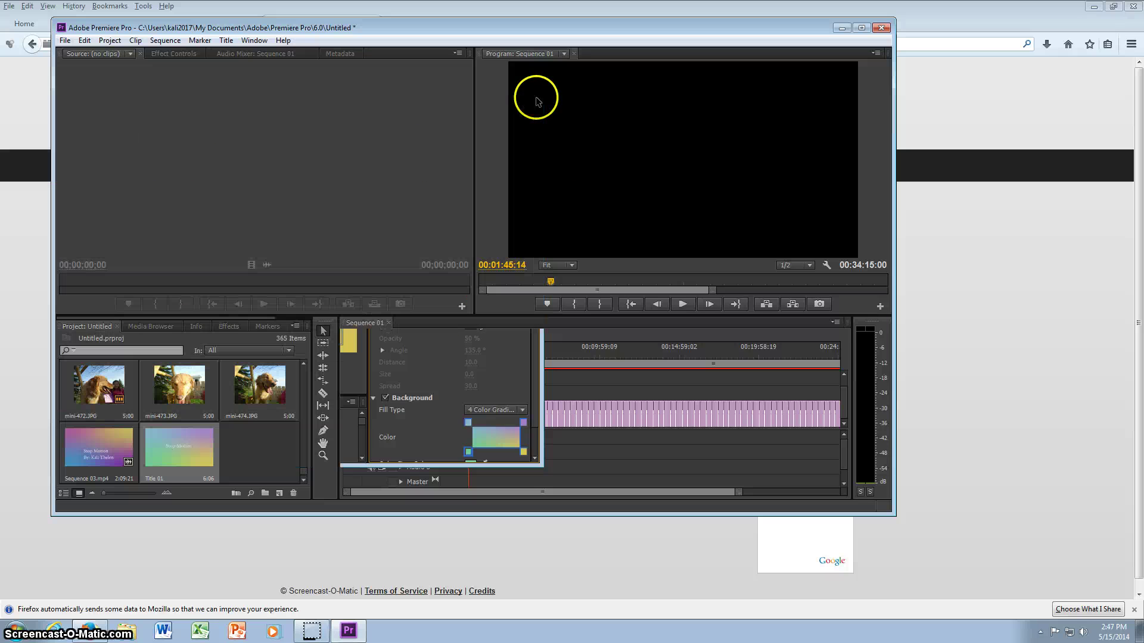
pyautogui.click(164, 449)
pyautogui.click(452, 411)
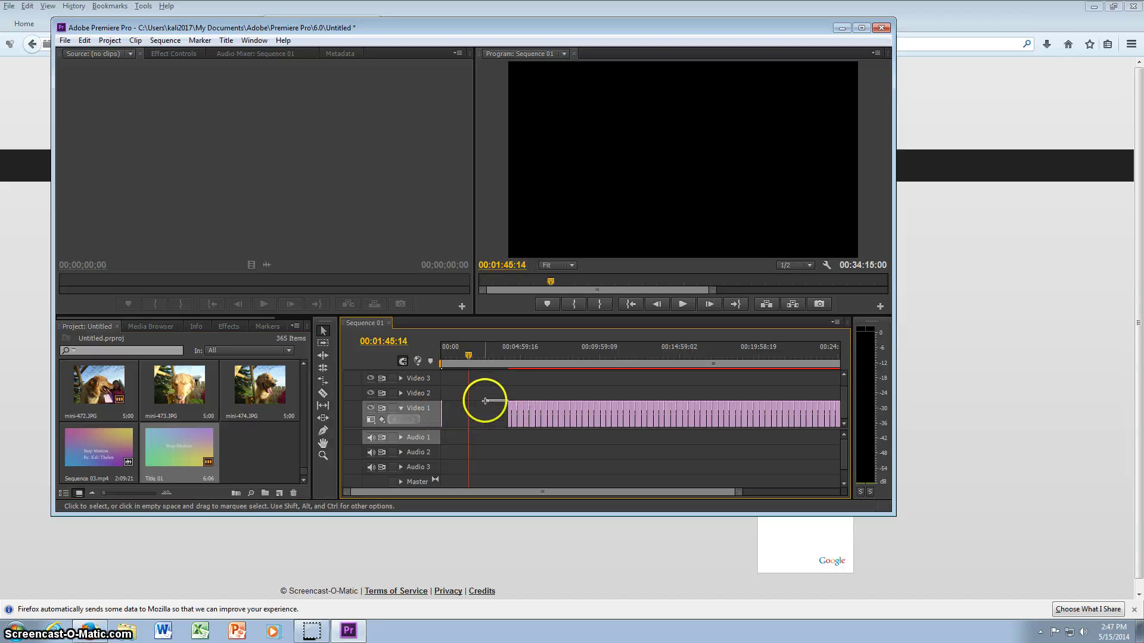
# Ripple Delete the gap before the Video 1 clips so they start at 00:00
pyautogui.moveTo(514, 407)
pyautogui.mouseDown()
pyautogui.moveTo(488, 407)
pyautogui.moveTo(509, 407)
pyautogui.mouseUp()
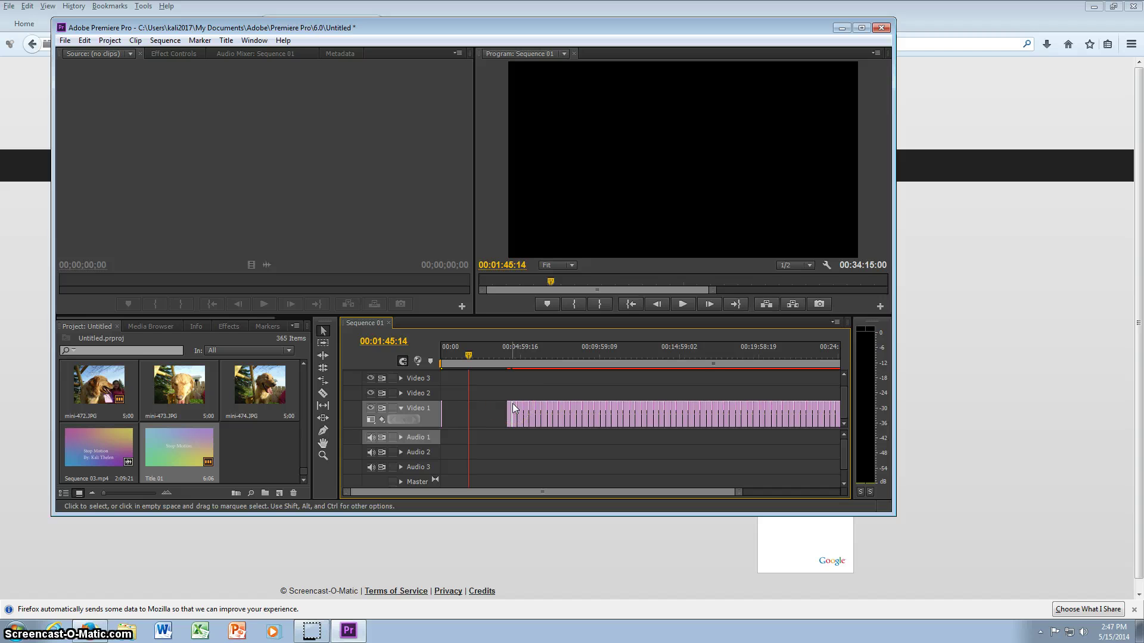
pyautogui.rightClick(514, 407)
pyautogui.click(540, 412)
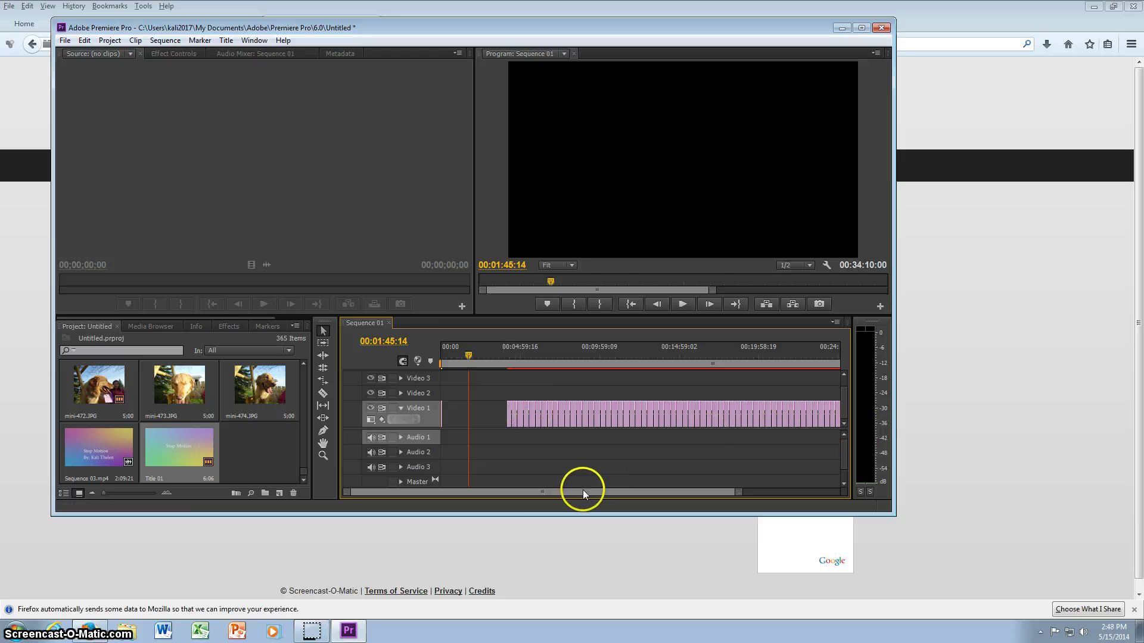
pyautogui.click(488, 411)
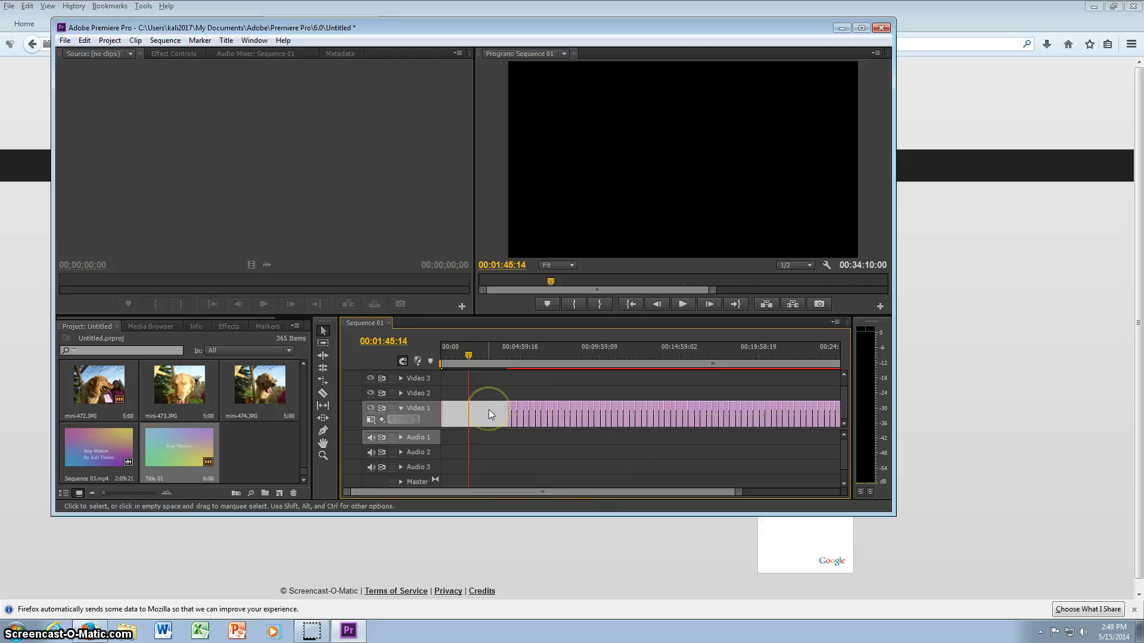
pyautogui.rightClick(489, 409)
pyautogui.click(532, 423)
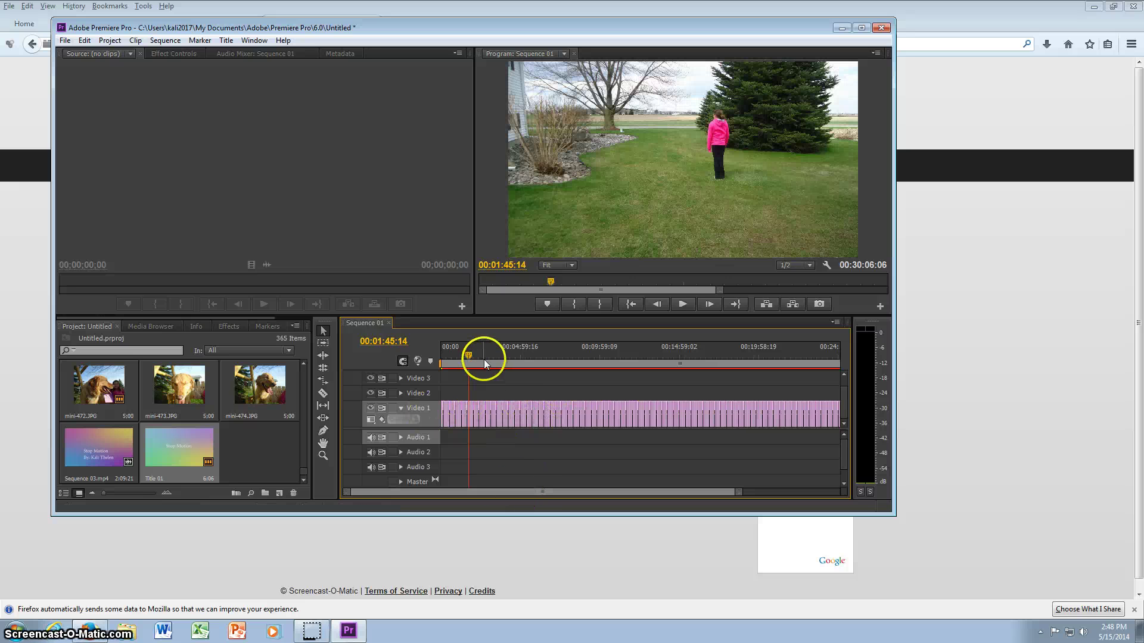
# Preview the sequence from the start, then return the playhead to the beginning
pyautogui.moveTo(465, 356); pyautogui.dragTo(426, 376)
pyautogui.press('space')
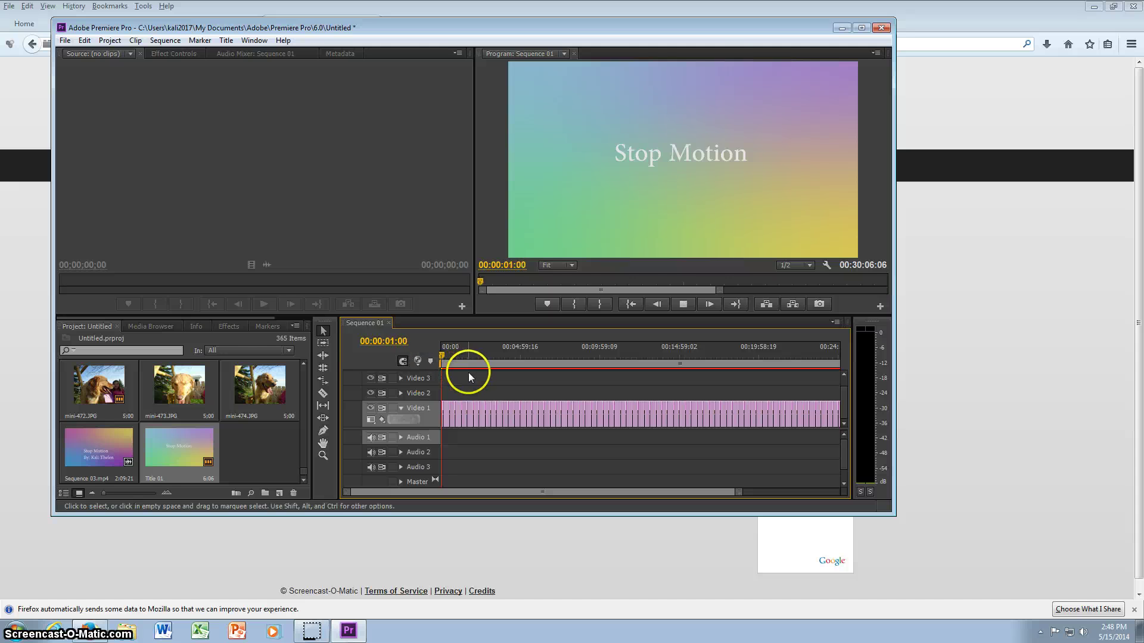
pyautogui.click(441, 356)
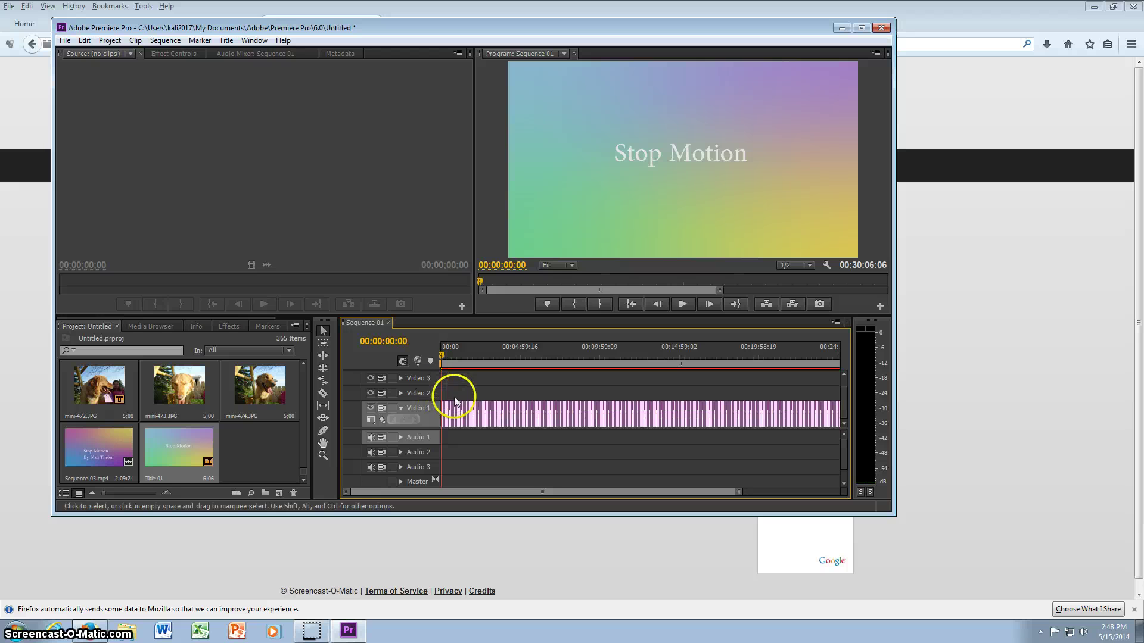
# Select all Video 1 clips and drag them right, making the sequence 00:32:12:12 long
pyautogui.moveTo(454, 401); pyautogui.dragTo(536, 409)
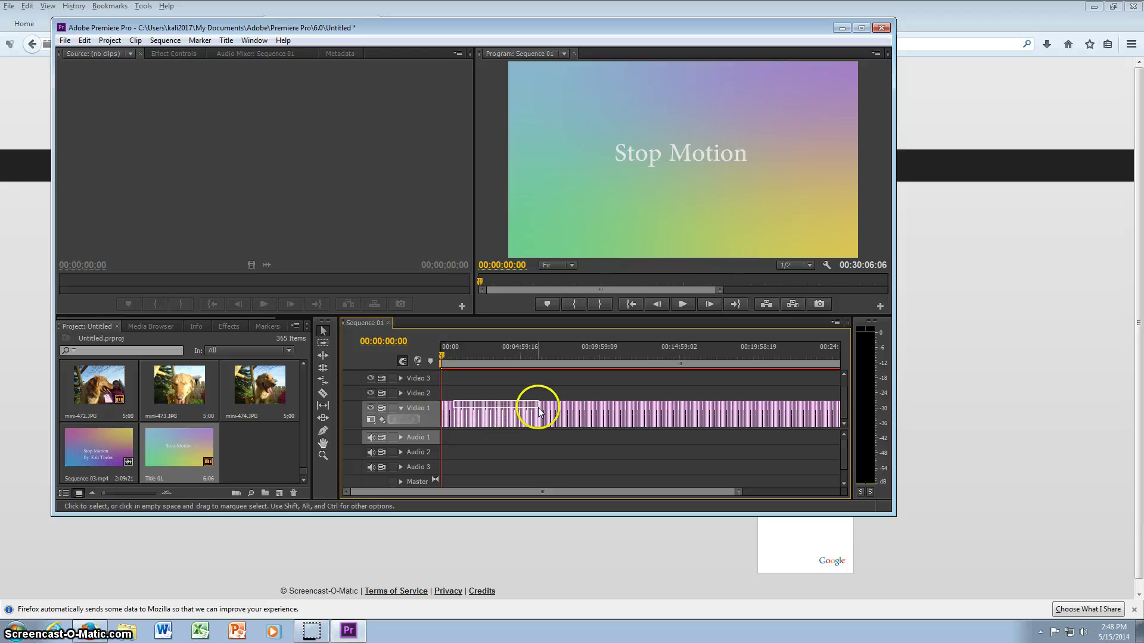
pyautogui.moveTo(447, 401); pyautogui.dragTo(465, 415)
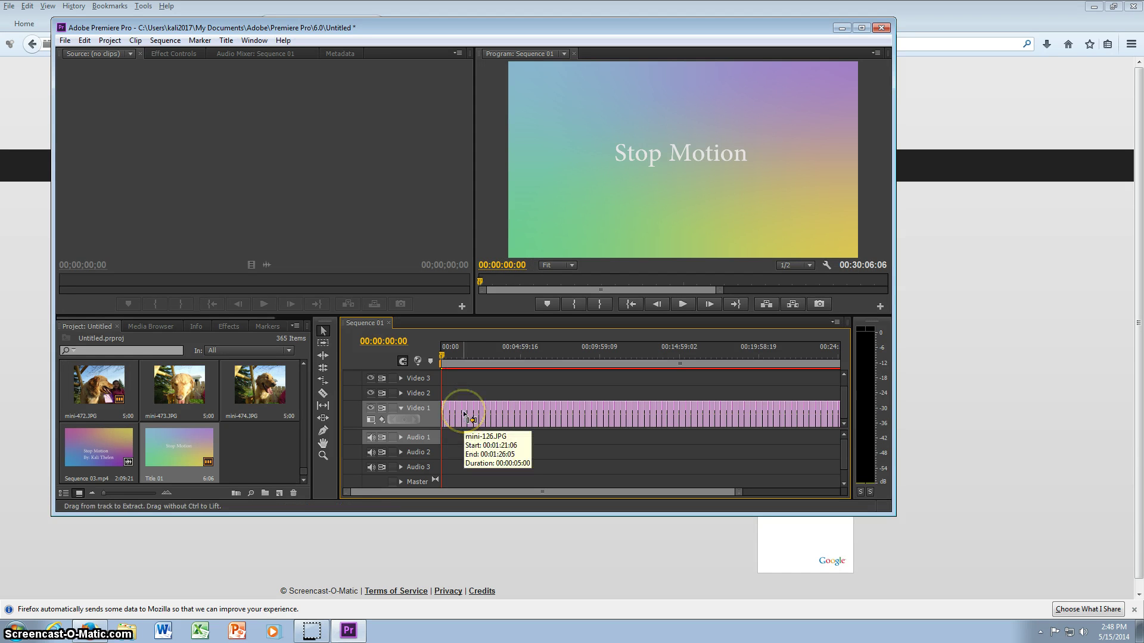
pyautogui.moveTo(466, 415)
pyautogui.mouseDown()
pyautogui.moveTo(450, 408)
pyautogui.moveTo(487, 413)
pyautogui.mouseUp()
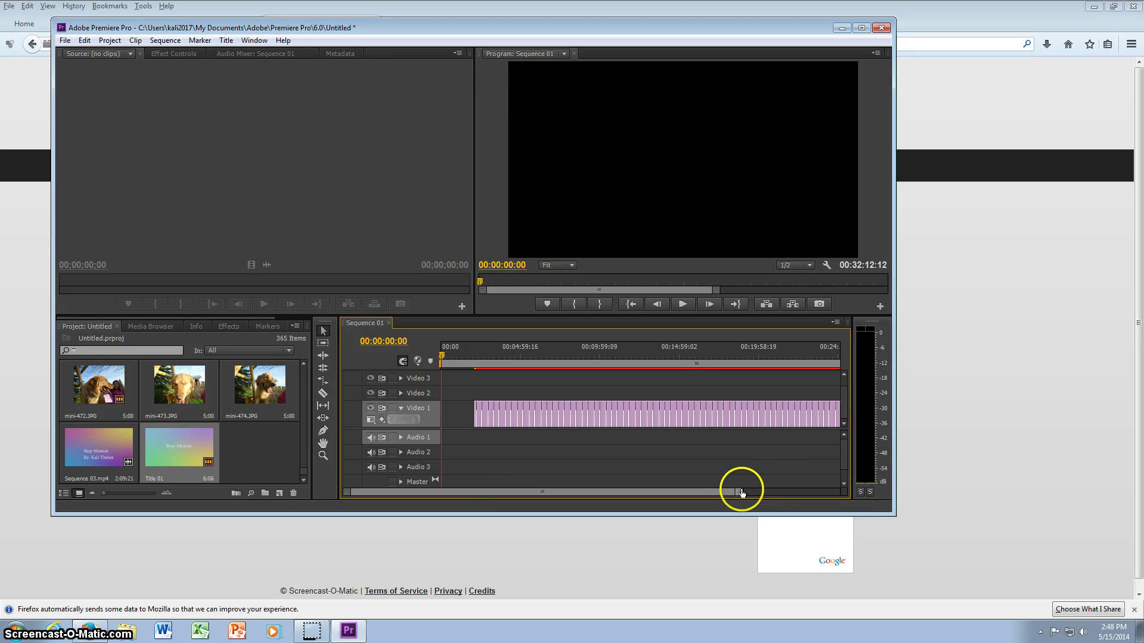
# Extend the Title 01 clip's start leftward by about 13 seconds
pyautogui.moveTo(740, 492); pyautogui.dragTo(715, 483)
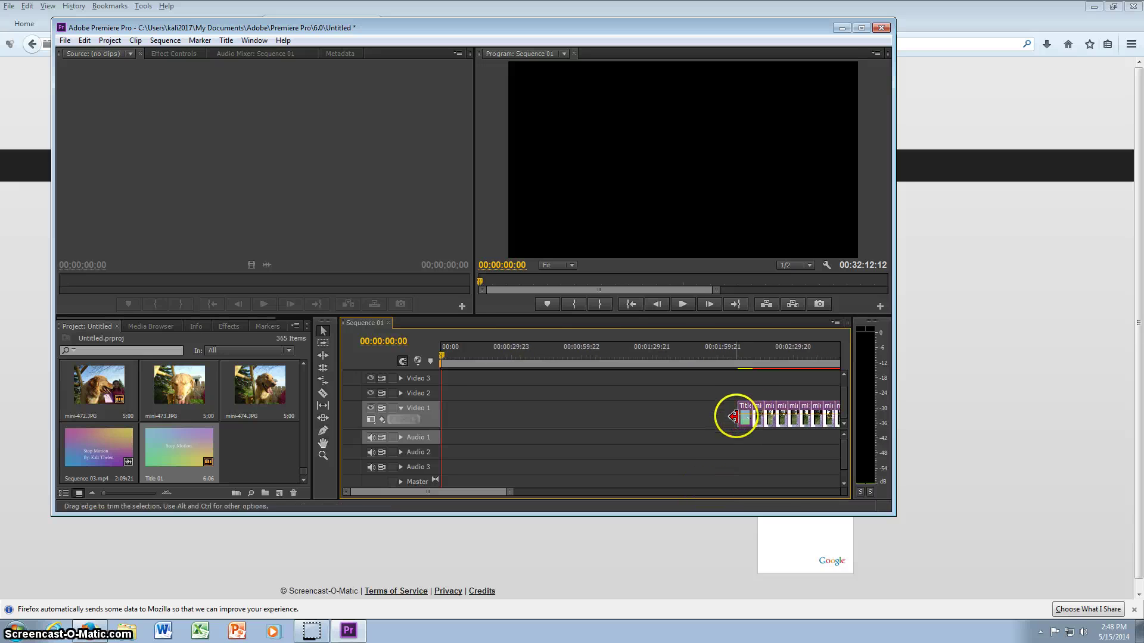
pyautogui.moveTo(735, 416); pyautogui.dragTo(703, 412)
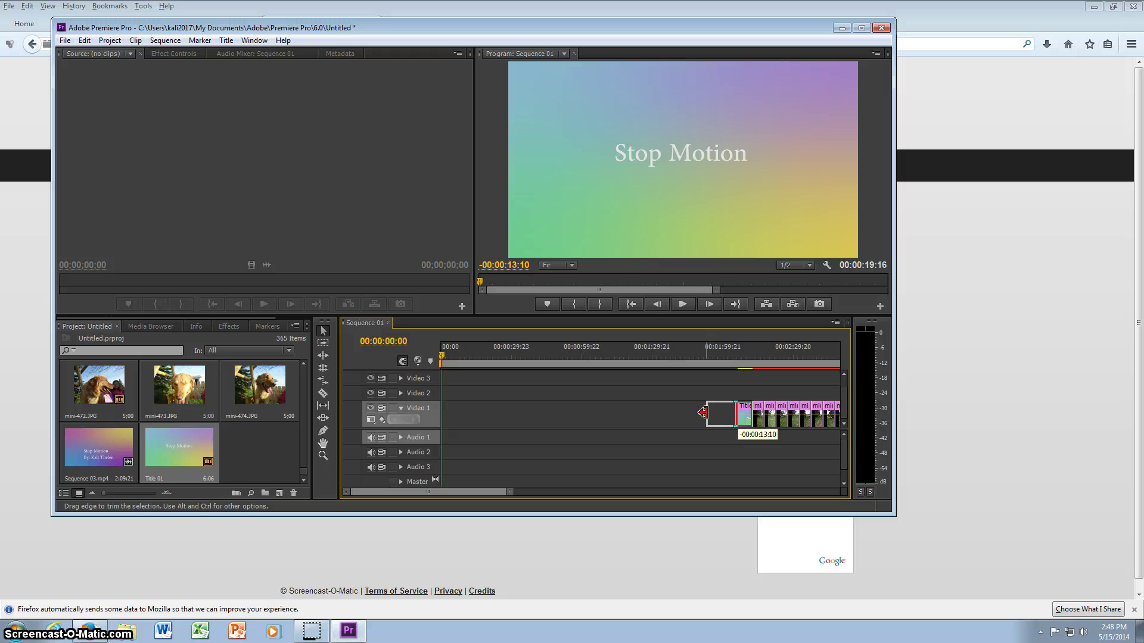
pyautogui.moveTo(703, 413); pyautogui.dragTo(703, 412)
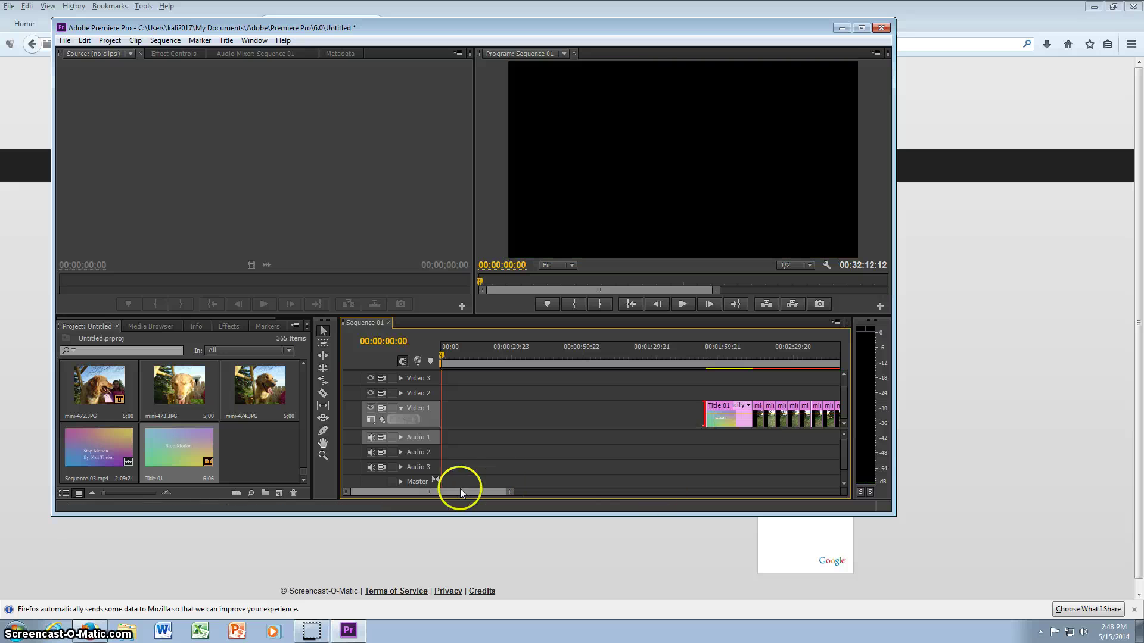
pyautogui.moveTo(459, 492)
pyautogui.mouseDown()
pyautogui.moveTo(587, 490)
pyautogui.moveTo(438, 488)
pyautogui.mouseUp()
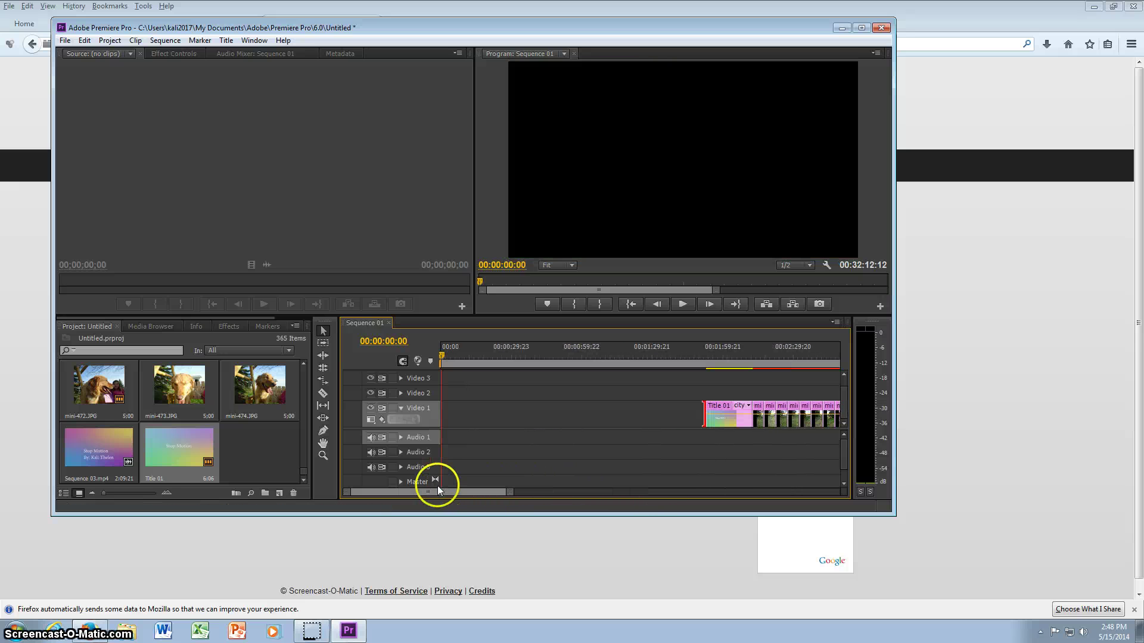
# Ripple Delete the gap before Title 01 so it starts Sequence 01 at 00:00
pyautogui.click(566, 410)
pyautogui.rightClick(581, 412)
pyautogui.click(605, 419)
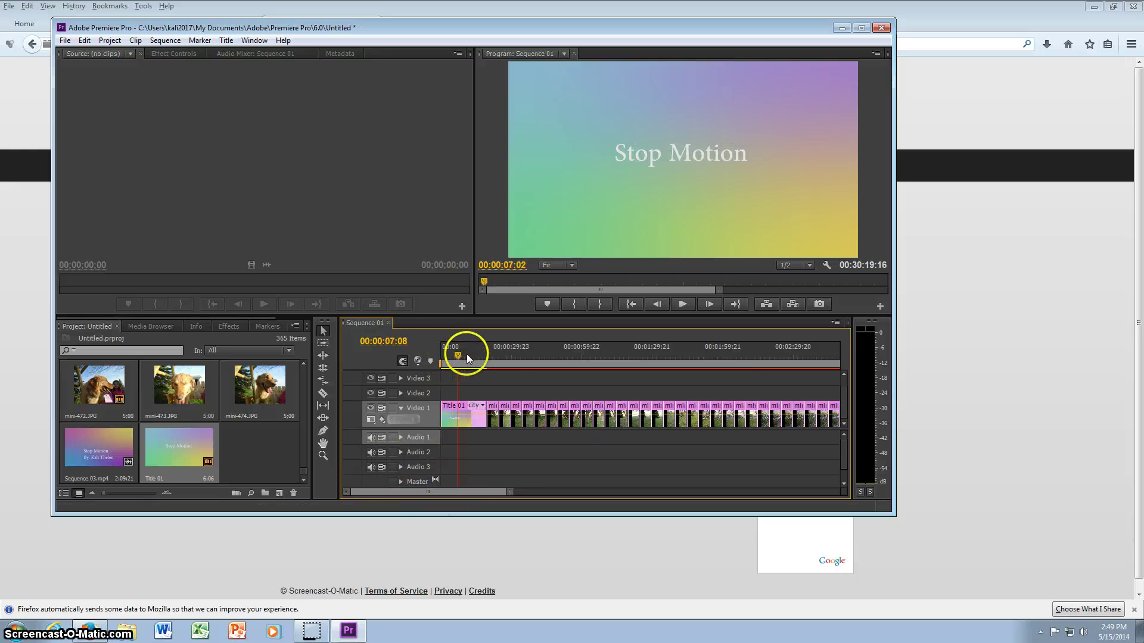
pyautogui.moveTo(466, 354); pyautogui.dragTo(423, 402)
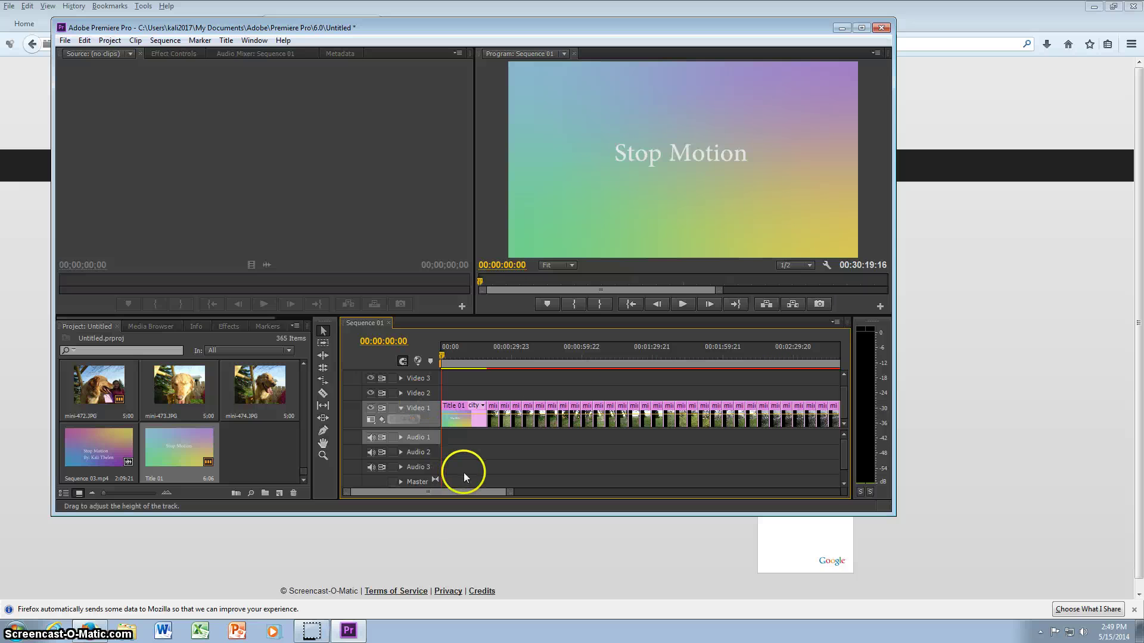